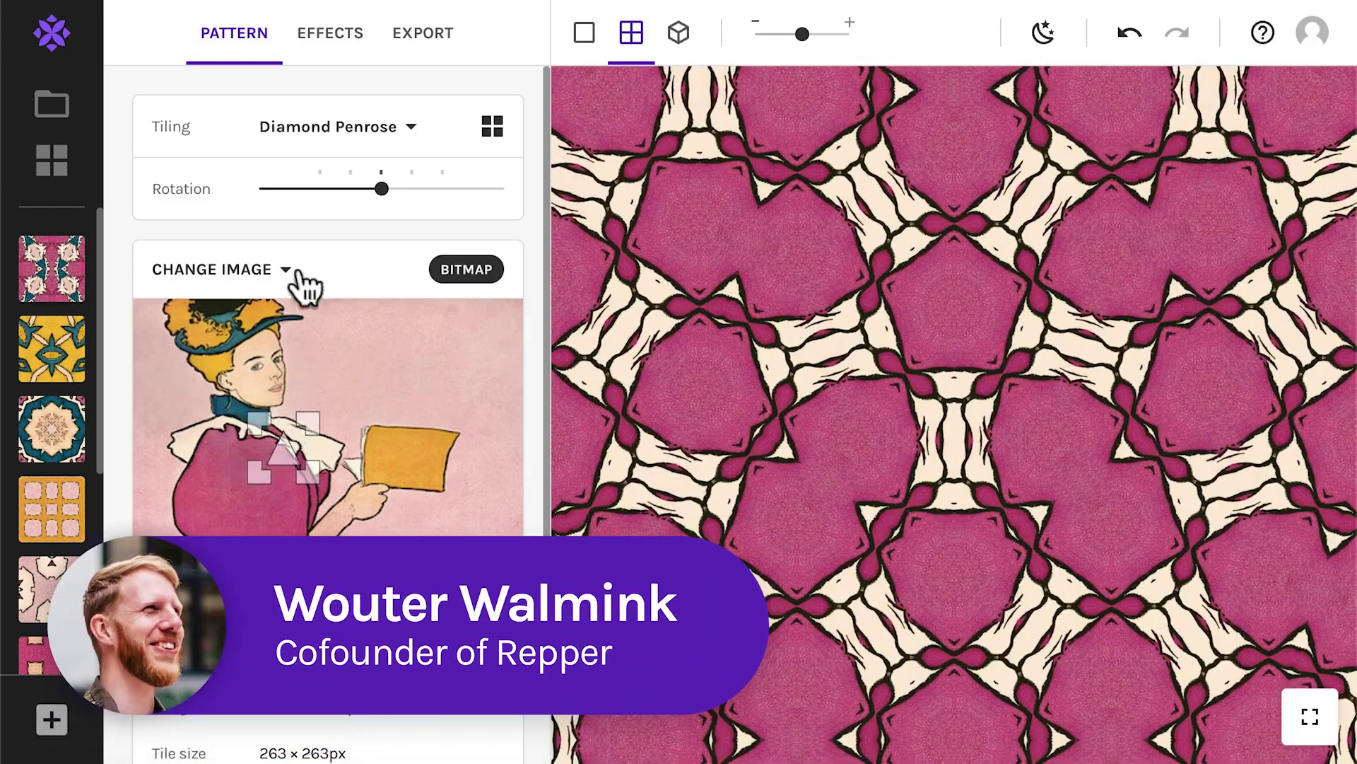
Step: Apply the Pyramid tiling and shift the sampled image area right, then nudge it back
{"action": "left_click", "coordinate": [294, 143]}
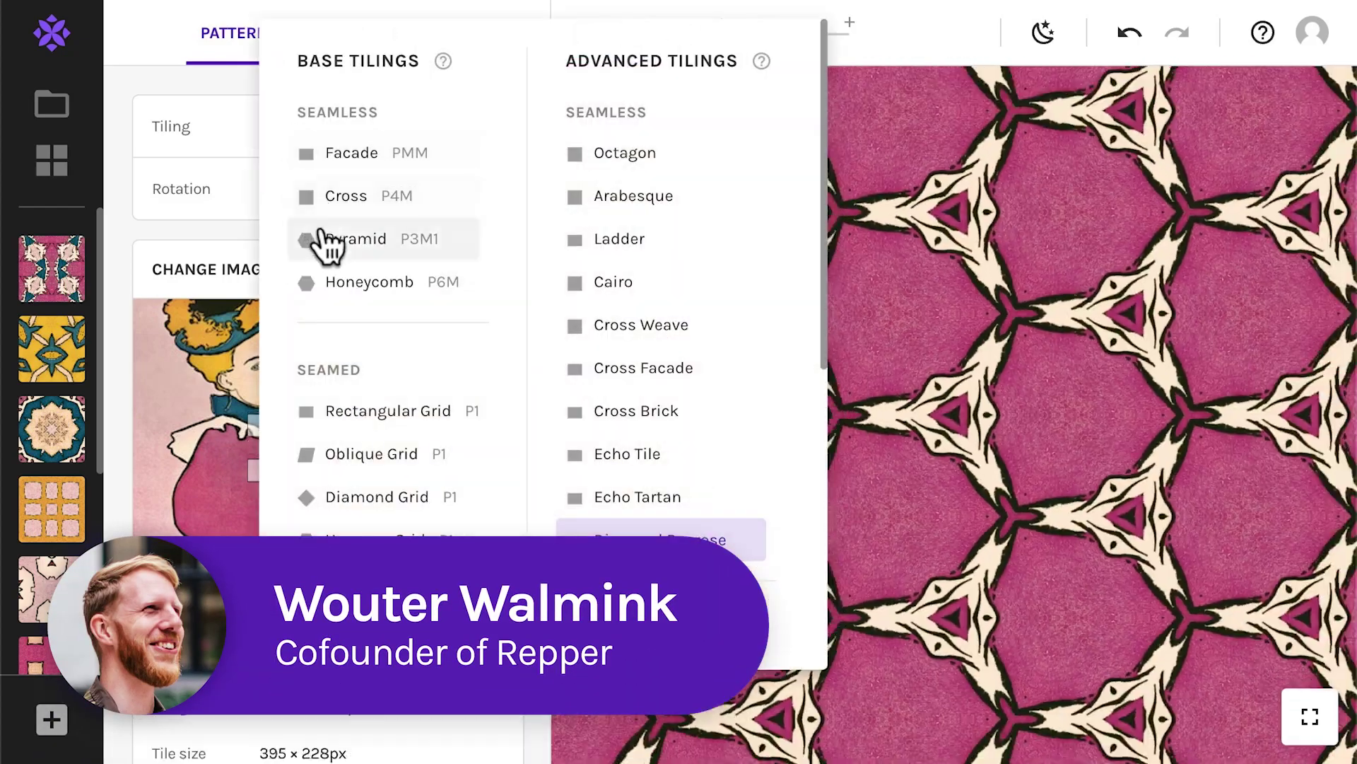
{"action": "left_click", "coordinate": [322, 239]}
{"action": "left_click_drag", "start_coordinate": [290, 439], "coordinate": [373, 457]}
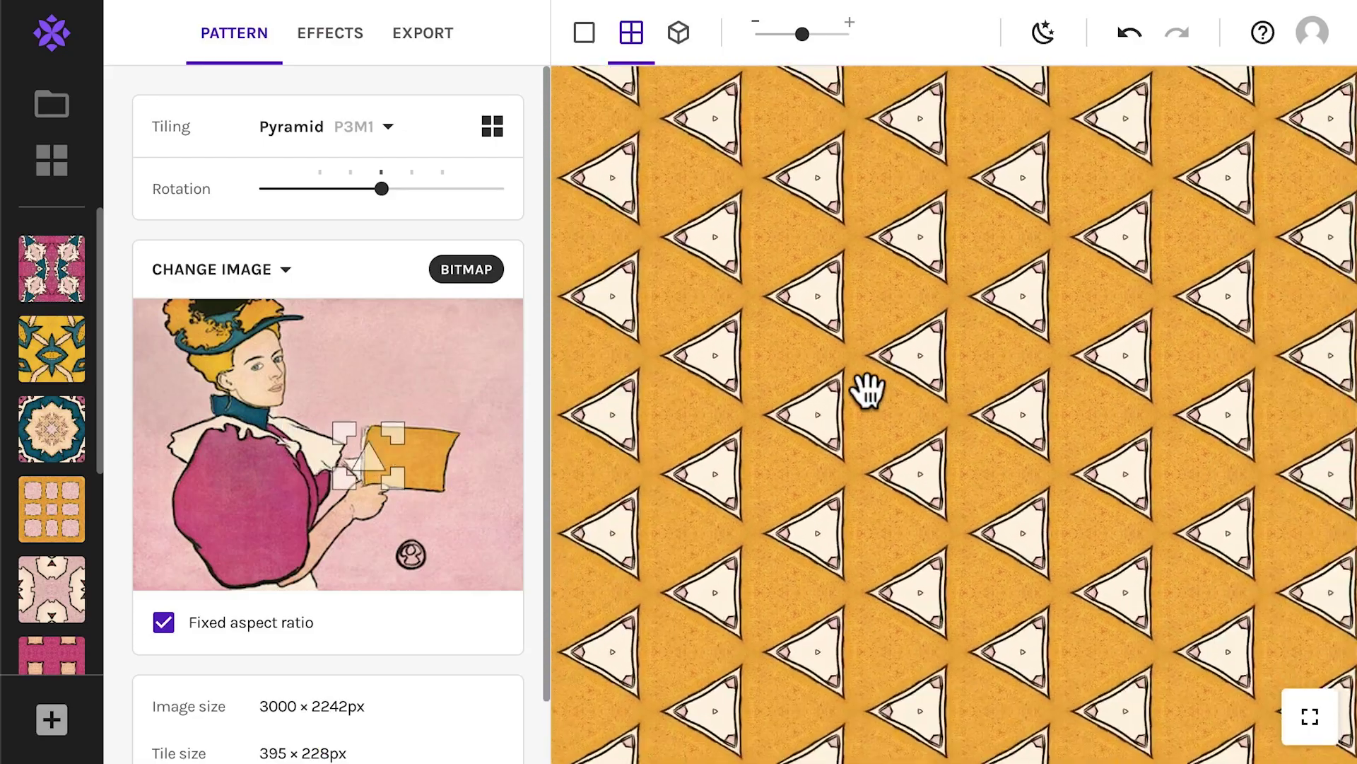
{"action": "scroll", "coordinate": [867, 390], "scroll_direction": "up", "scroll_amount": 5}
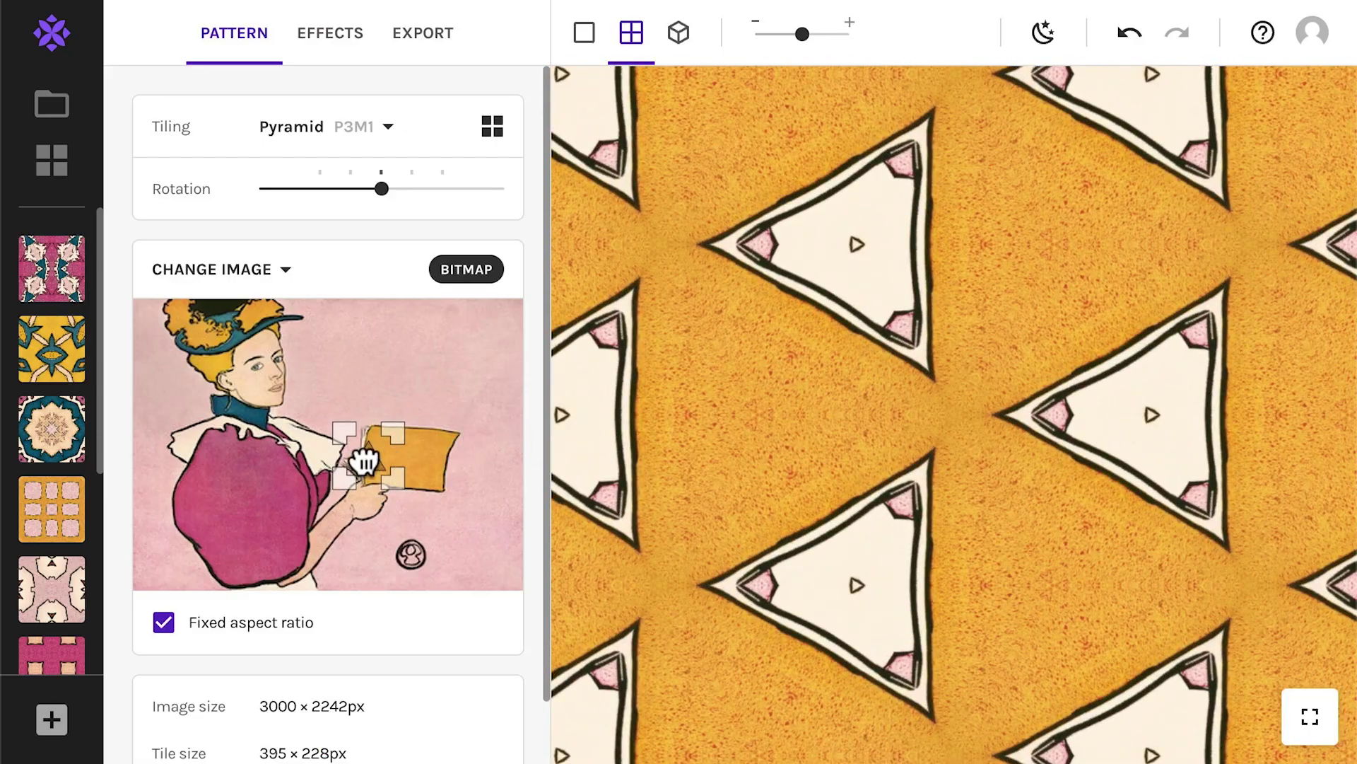
{"action": "left_click_drag", "start_coordinate": [364, 461], "coordinate": [351, 455]}
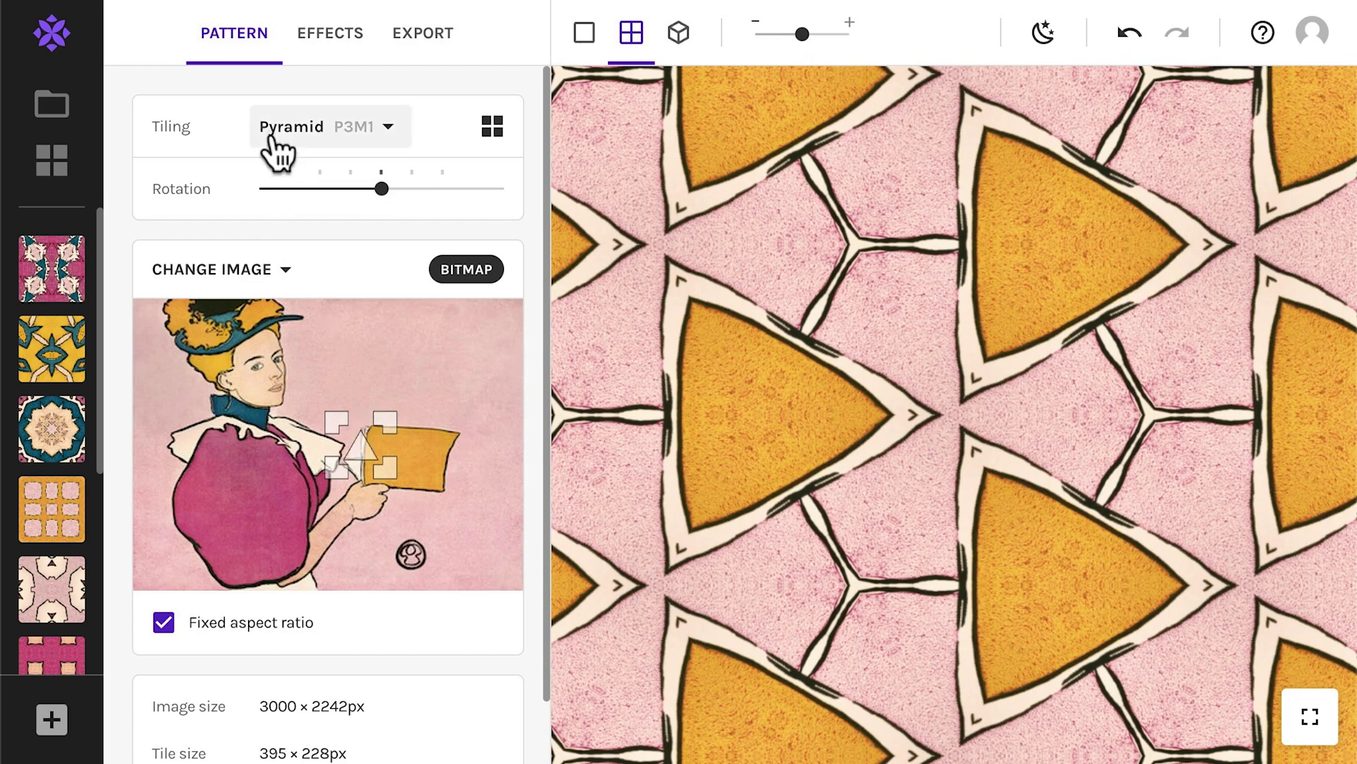
Step: Switch the pattern to Cross Brick tiling and move the sampled area down-left
{"action": "left_click", "coordinate": [278, 154]}
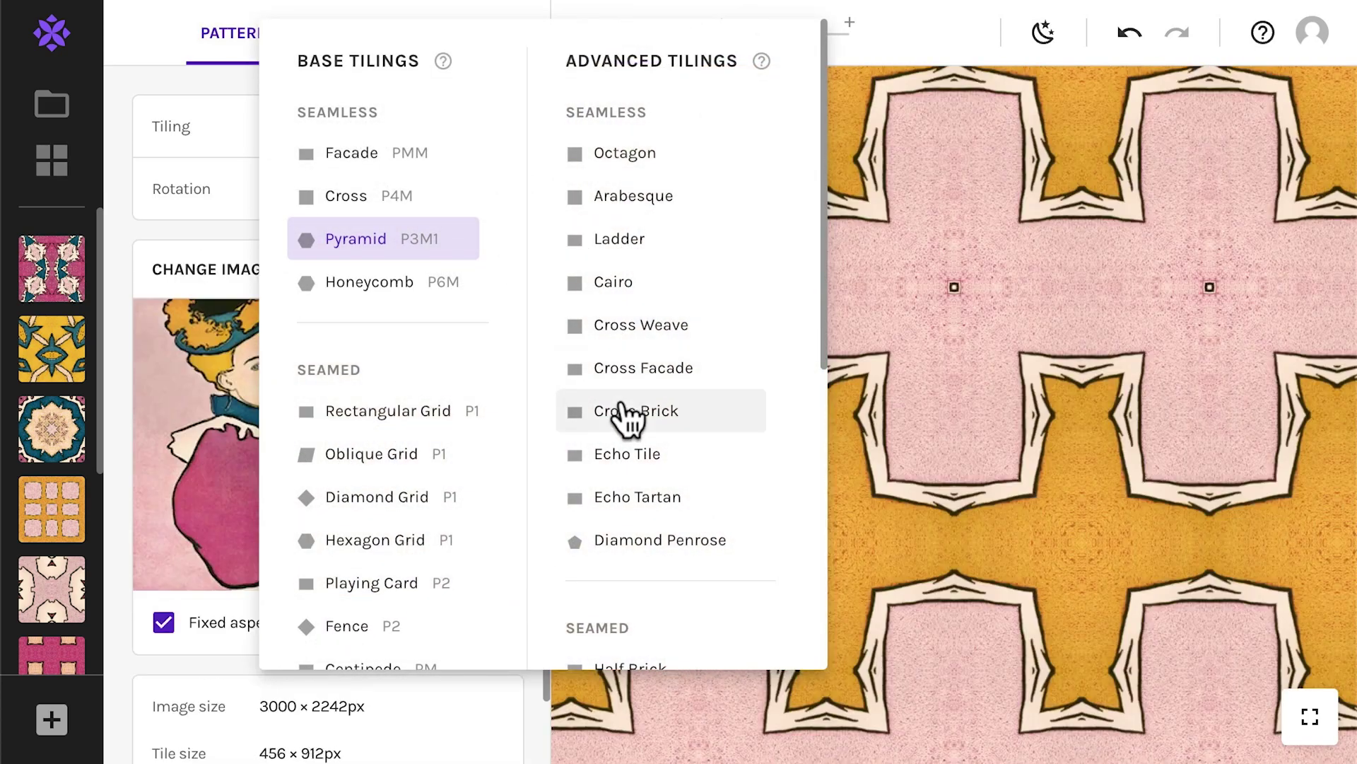
{"action": "left_click", "coordinate": [623, 412]}
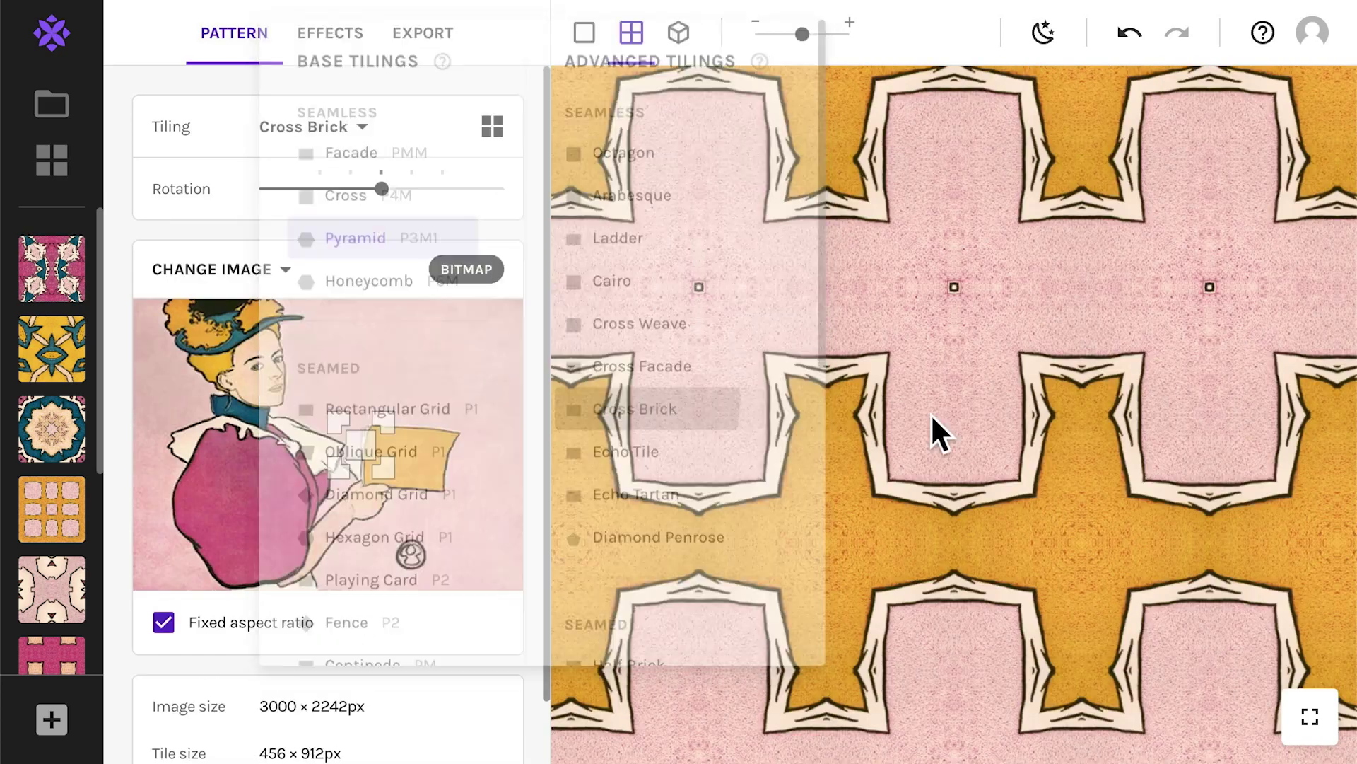
{"action": "scroll", "coordinate": [902, 413], "scroll_direction": "up", "scroll_amount": 3}
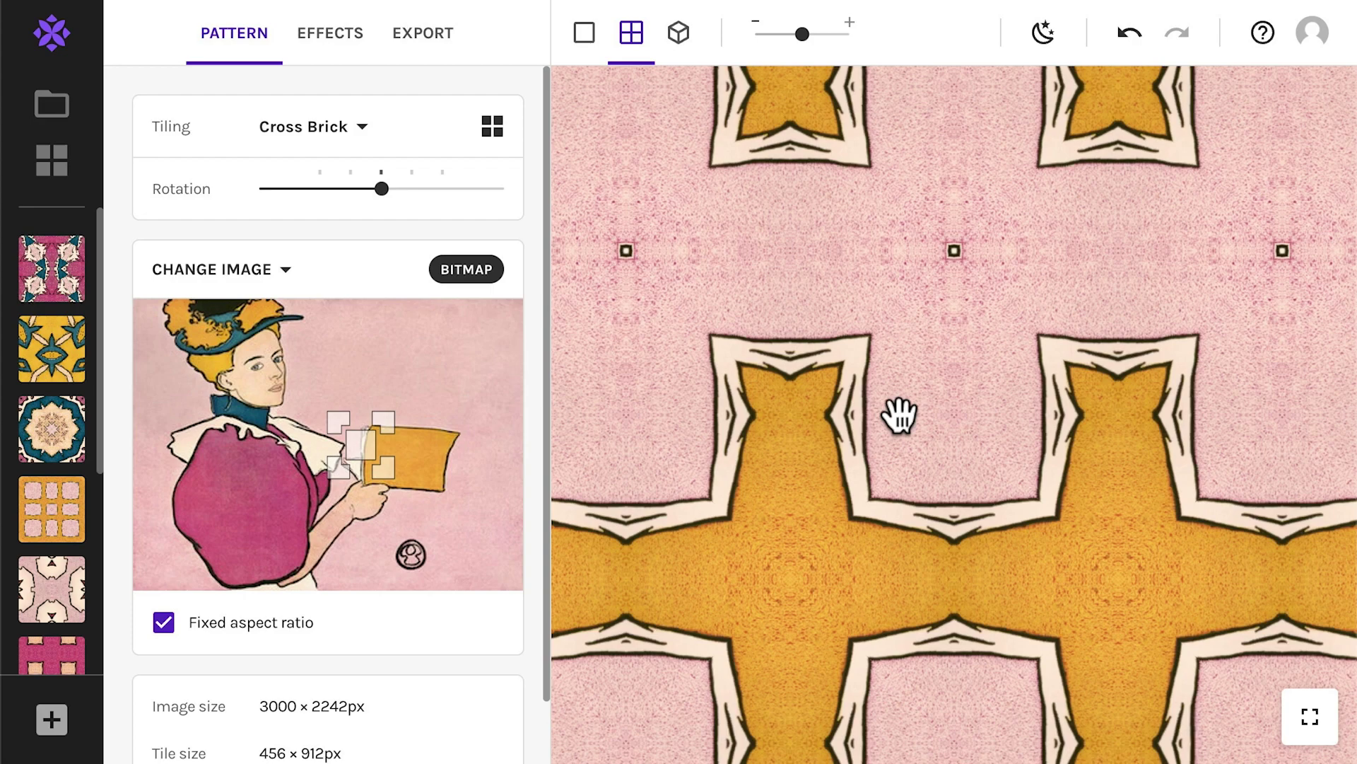
{"action": "scroll", "coordinate": [900, 416], "scroll_direction": "down", "scroll_amount": 5}
{"action": "mouse_move", "coordinate": [354, 439]}
{"action": "left_mouse_down"}
{"action": "mouse_move", "coordinate": [324, 464]}
{"action": "mouse_move", "coordinate": [302, 458]}
{"action": "left_mouse_up"}
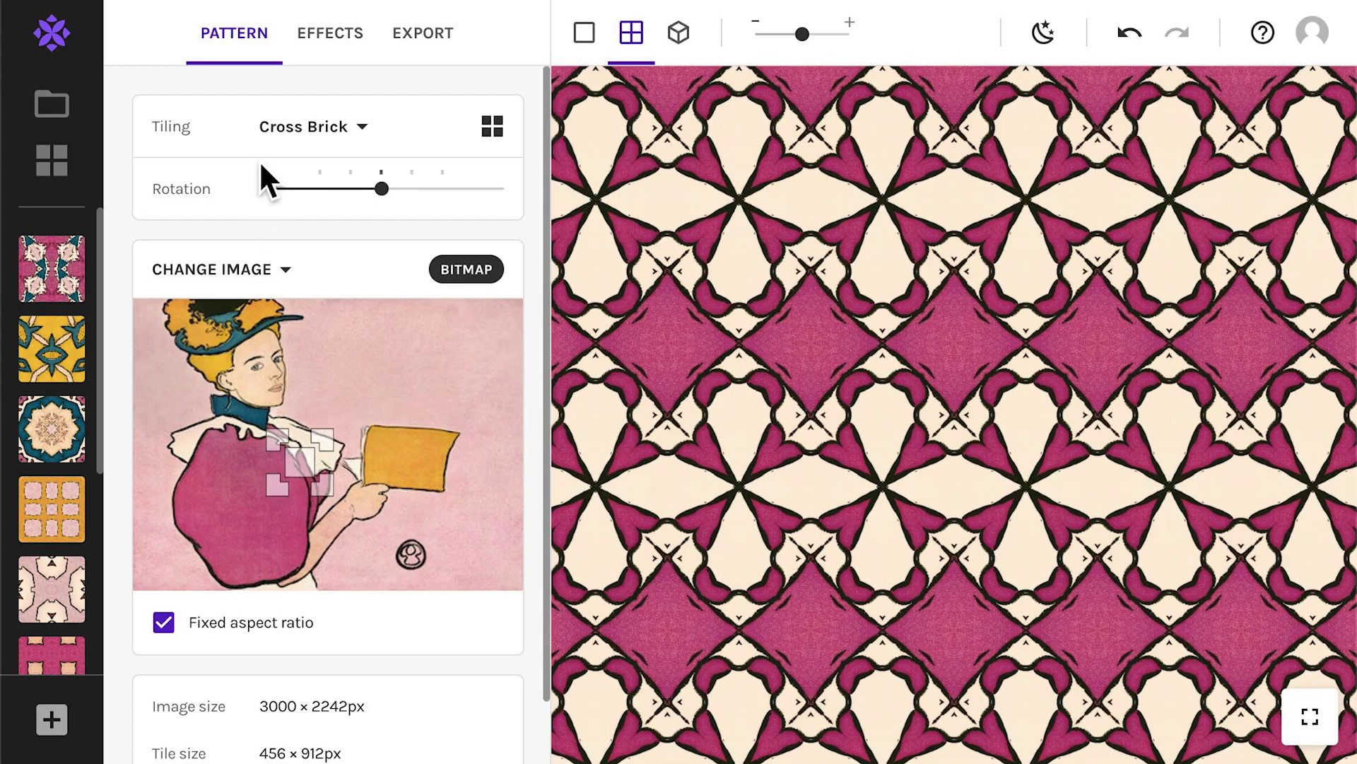
{"action": "left_click", "coordinate": [273, 138]}
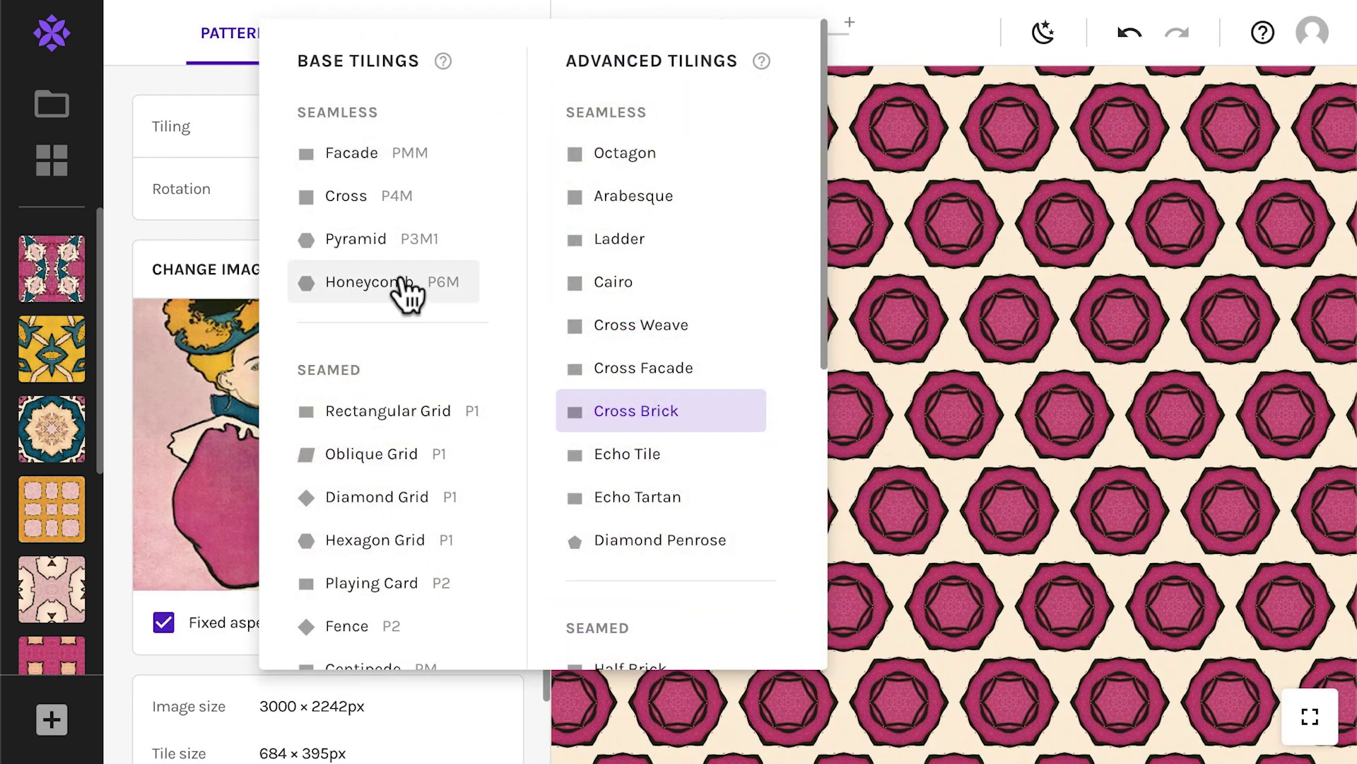
Step: Apply the Honeycomb tiling, save it as a snapshot, then delete that snapshot
{"action": "left_click", "coordinate": [408, 286]}
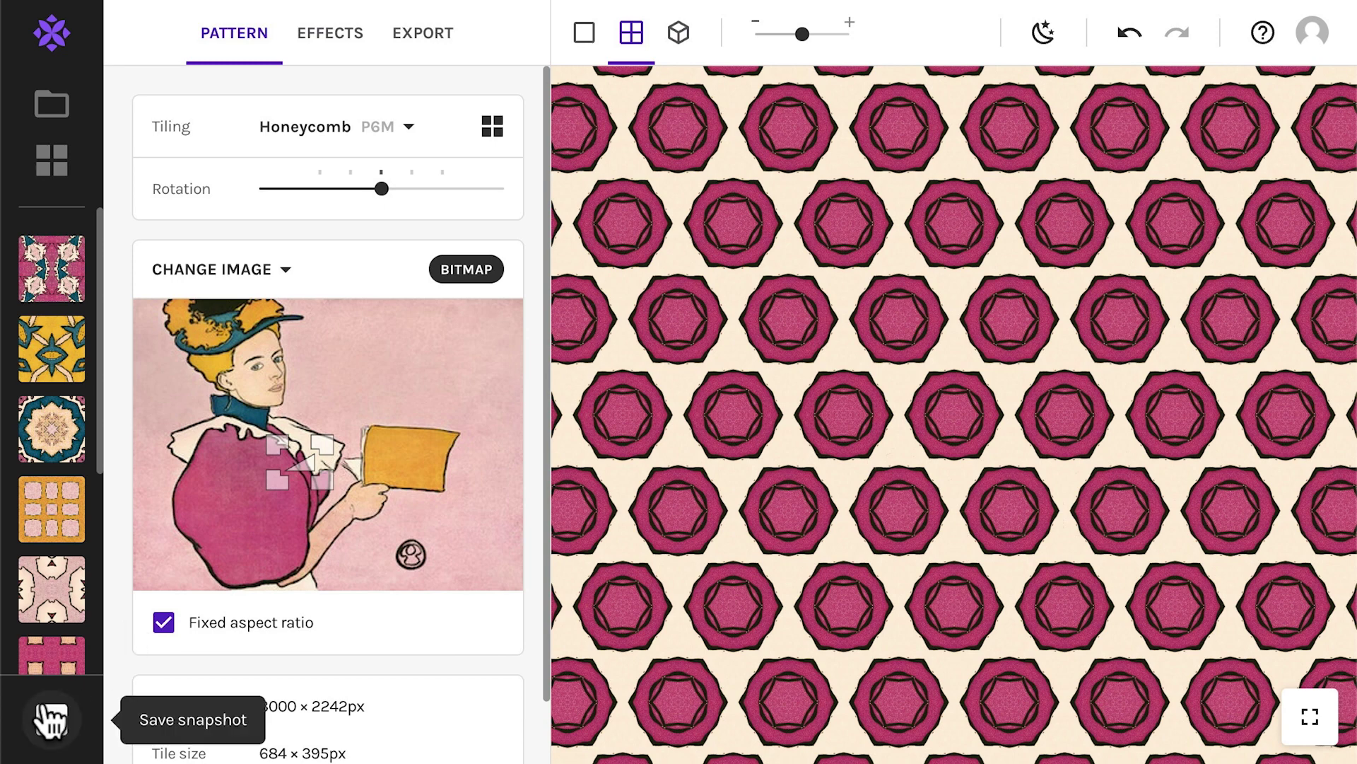
{"action": "left_click", "coordinate": [51, 719]}
{"action": "scroll", "coordinate": [53, 610], "scroll_direction": "down", "scroll_amount": 3}
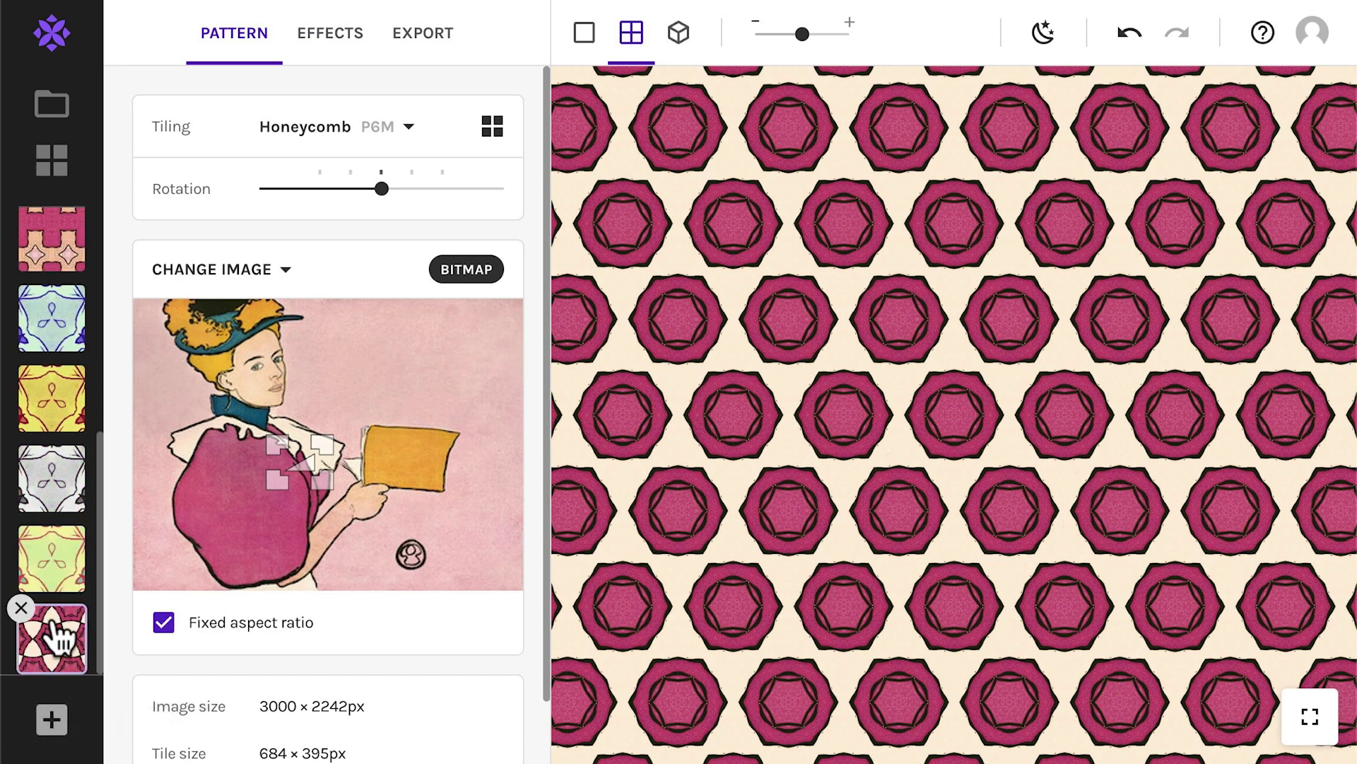
{"action": "left_click", "coordinate": [20, 608]}
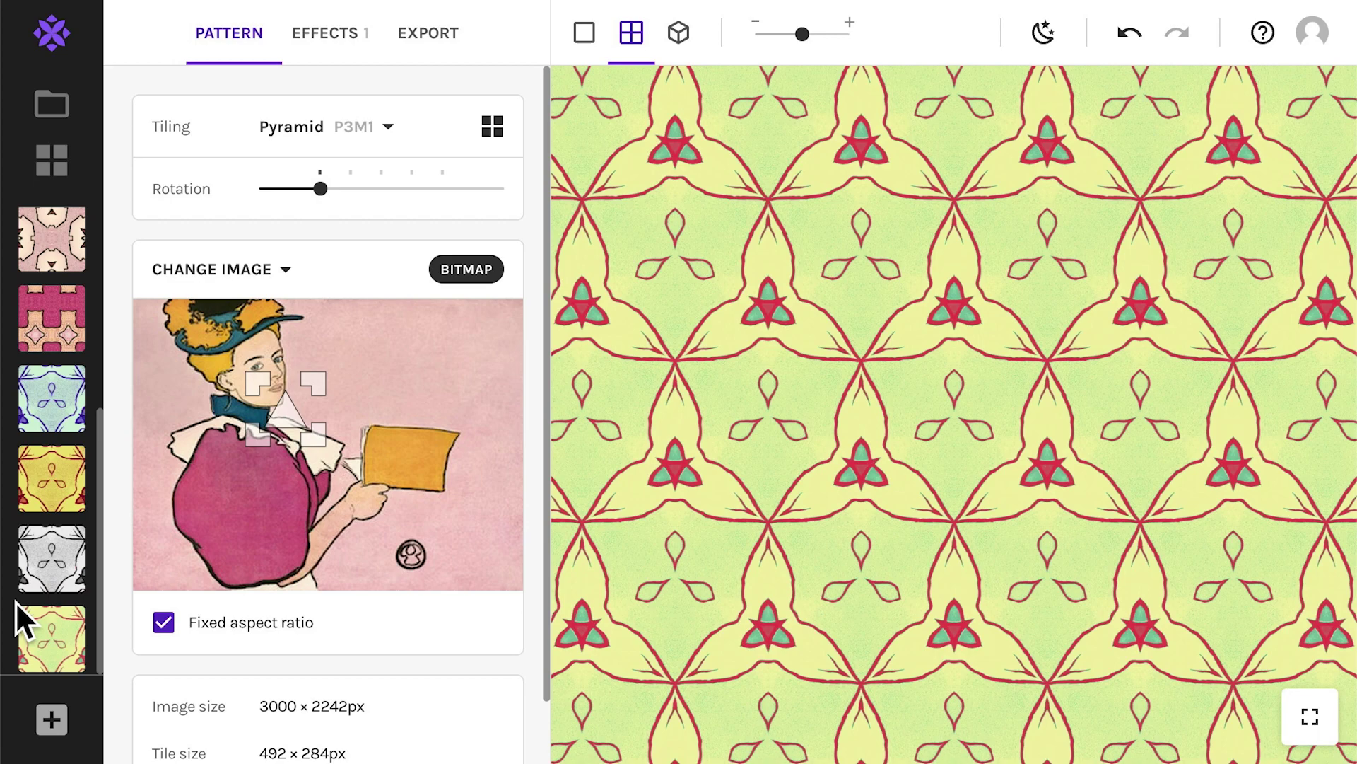
{"action": "scroll", "coordinate": [52, 560], "scroll_direction": "up", "scroll_amount": 5}
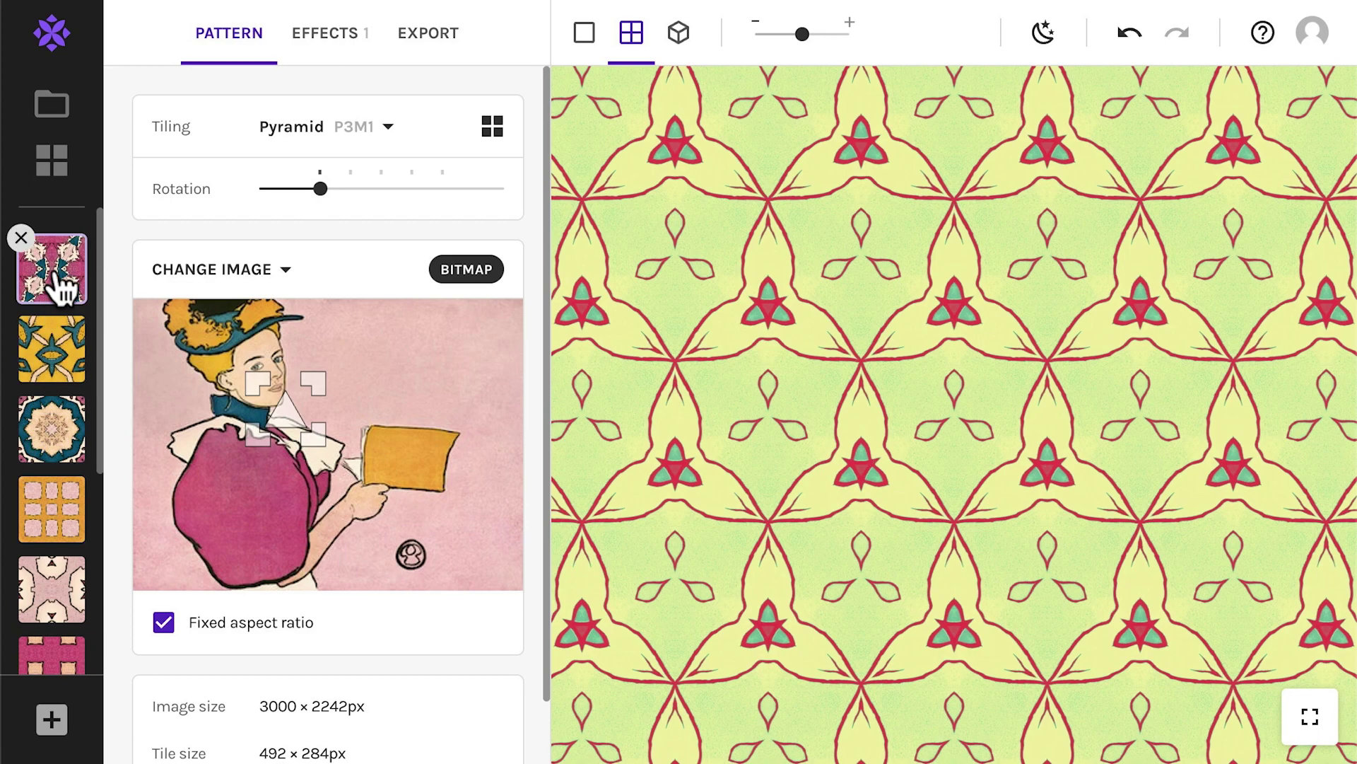
Step: Preview the saved Cairo, Diamond Penrose, Octagon, Echo Tartan and second Cairo snapshots
{"action": "left_click", "coordinate": [55, 283]}
{"action": "left_click", "coordinate": [65, 364]}
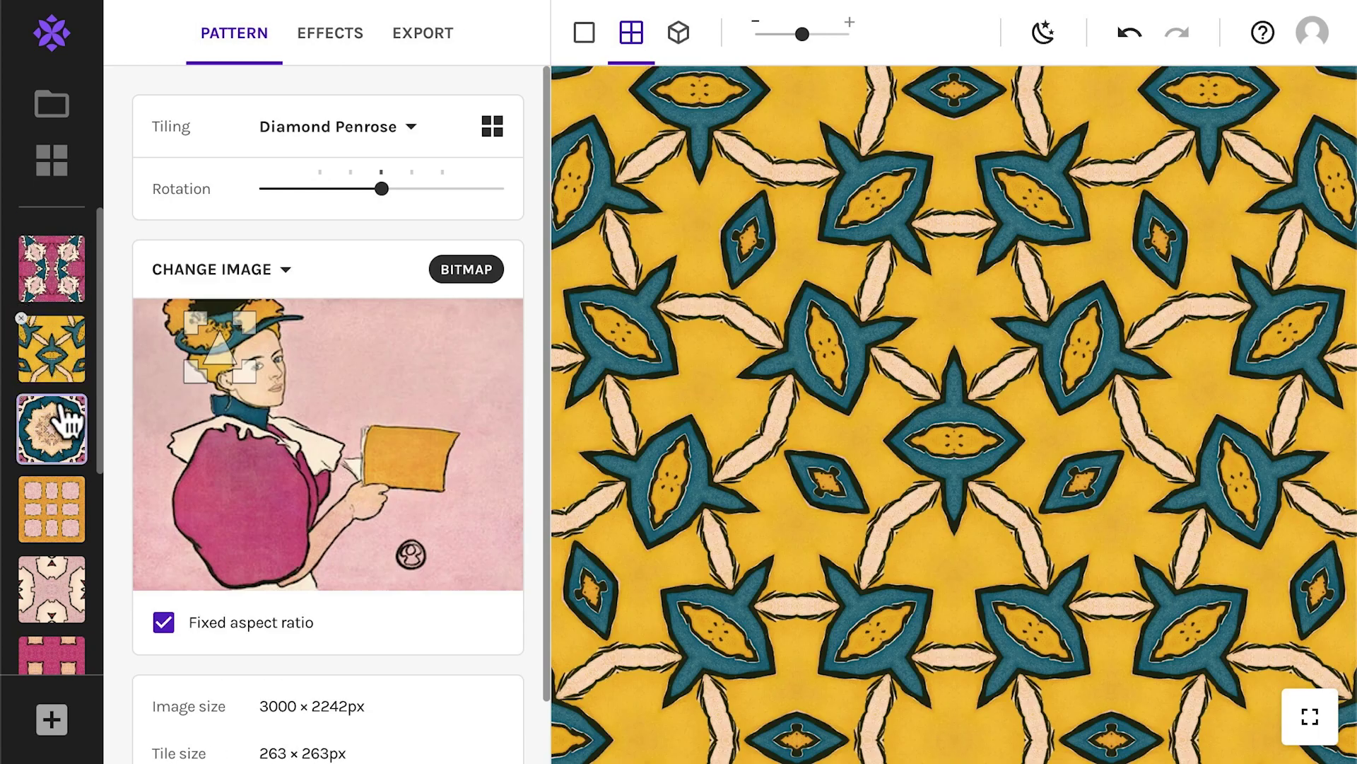
{"action": "left_click", "coordinate": [66, 415]}
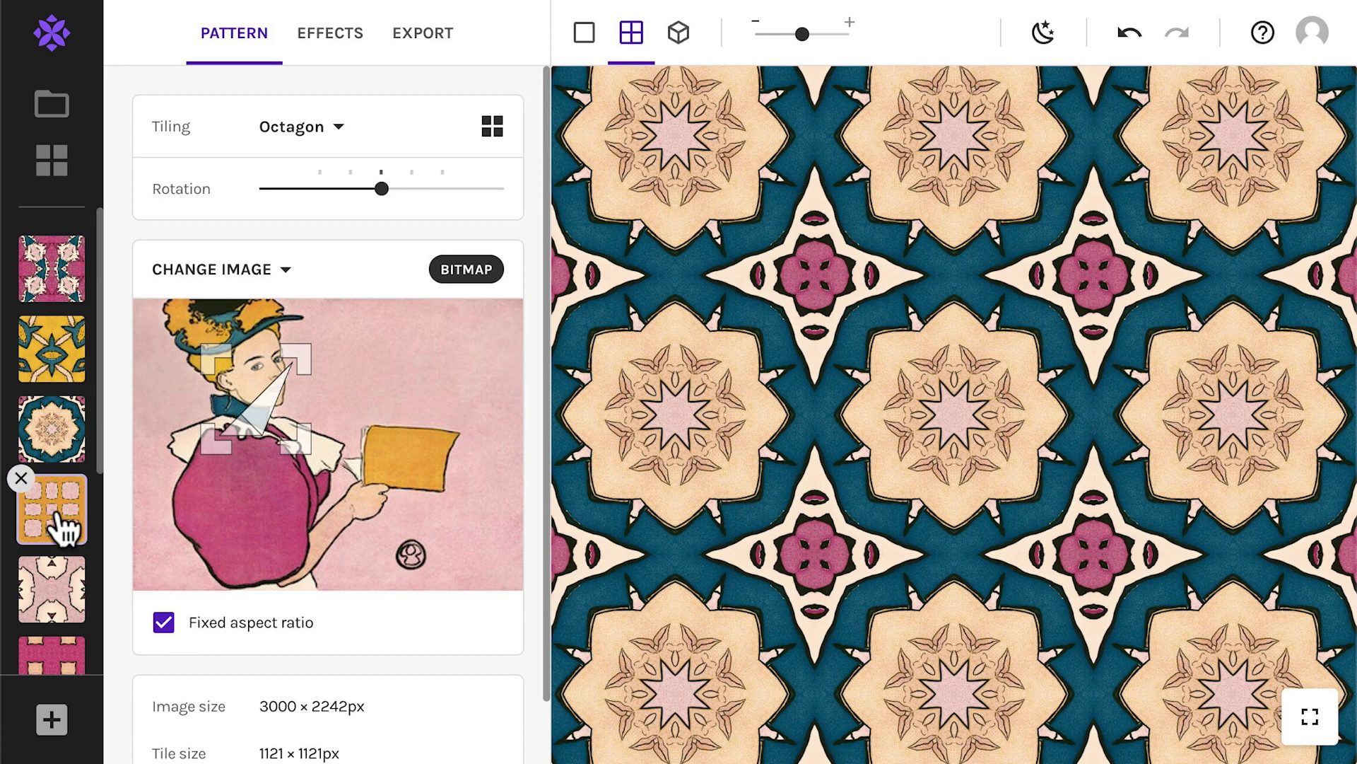
{"action": "left_click", "coordinate": [62, 526]}
{"action": "left_click", "coordinate": [55, 581]}
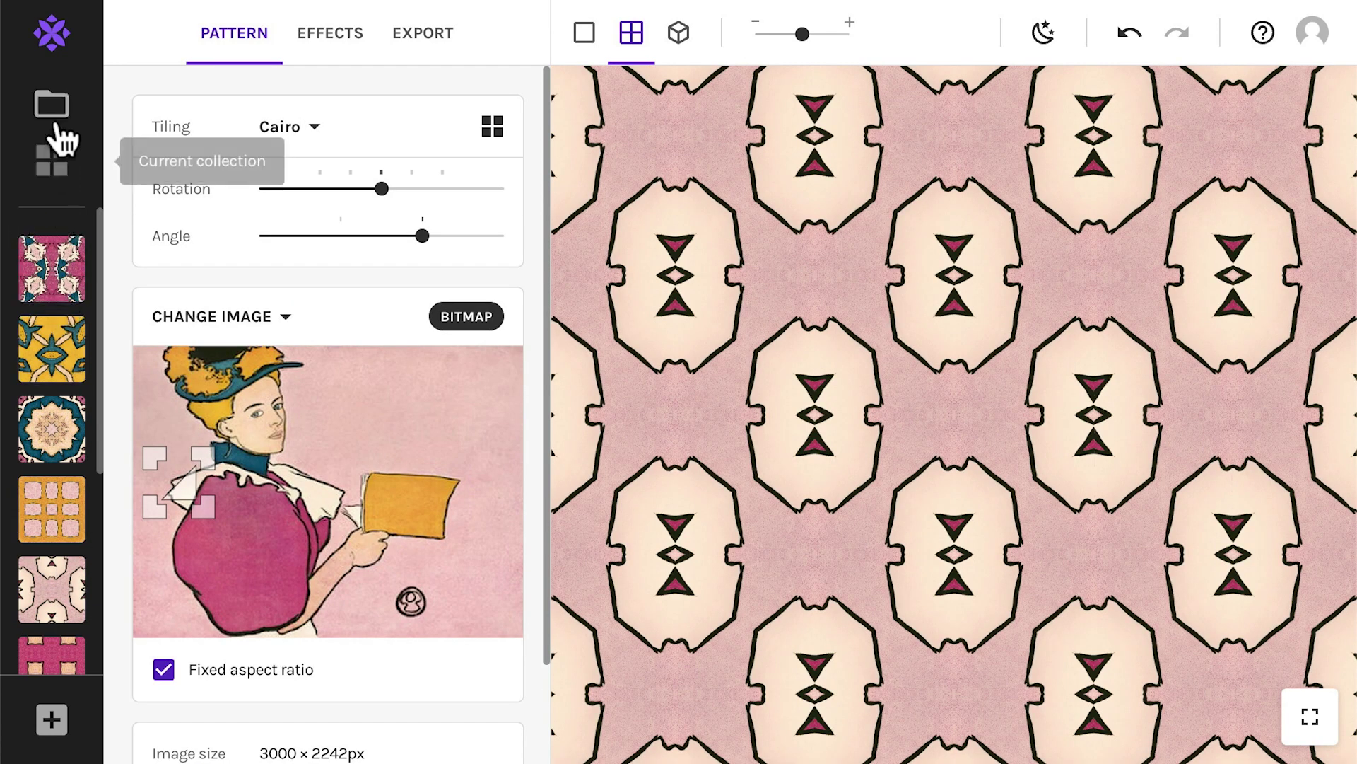
Step: Open the All collections overview, then close it to return to editing
{"action": "left_click", "coordinate": [61, 118]}
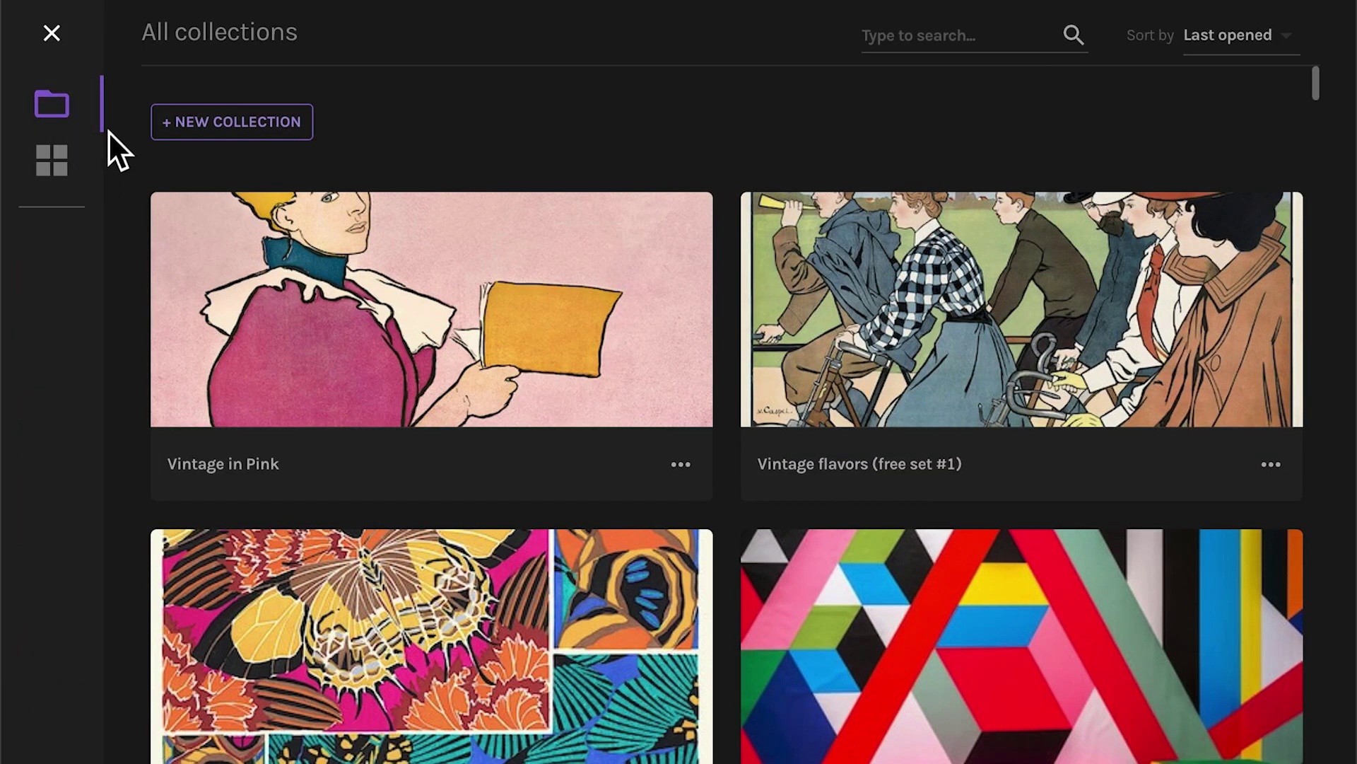
{"action": "left_click", "coordinate": [53, 36]}
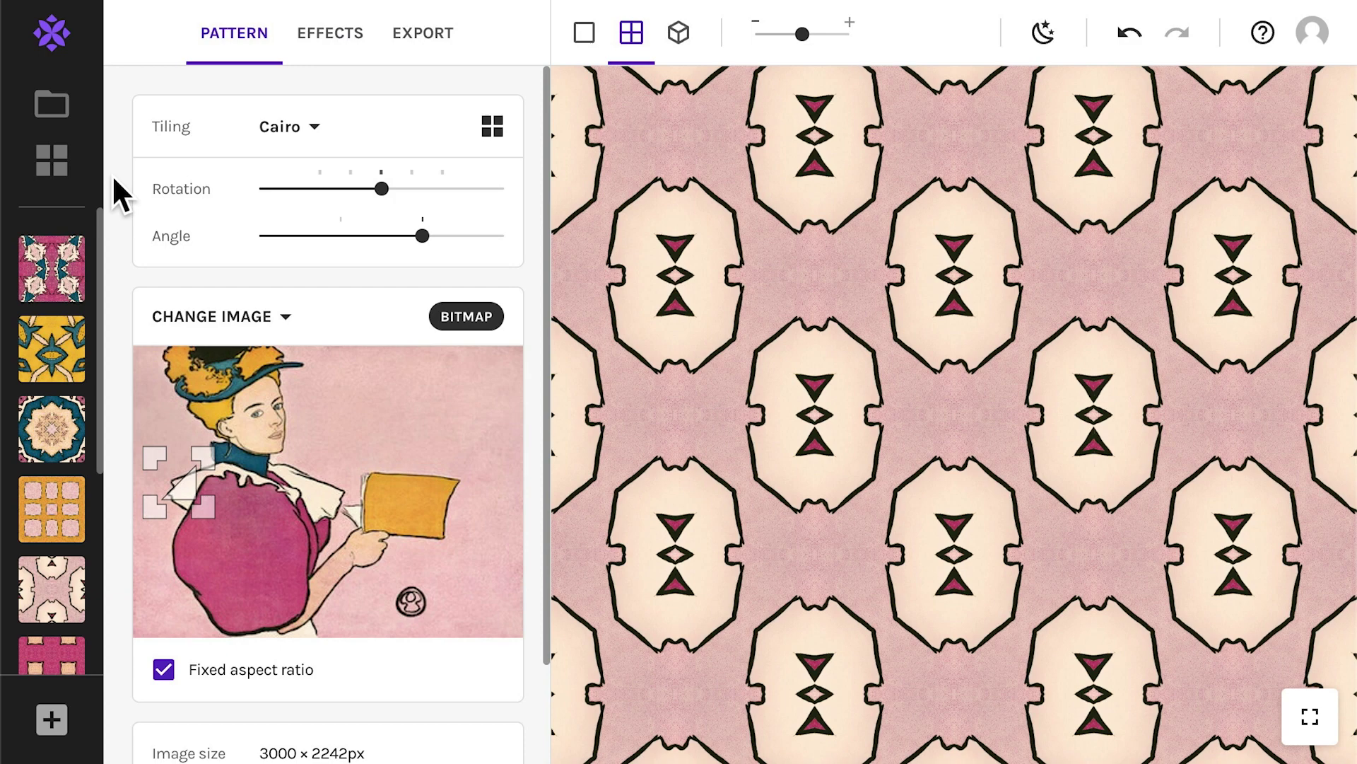
{"action": "left_click", "coordinate": [61, 167]}
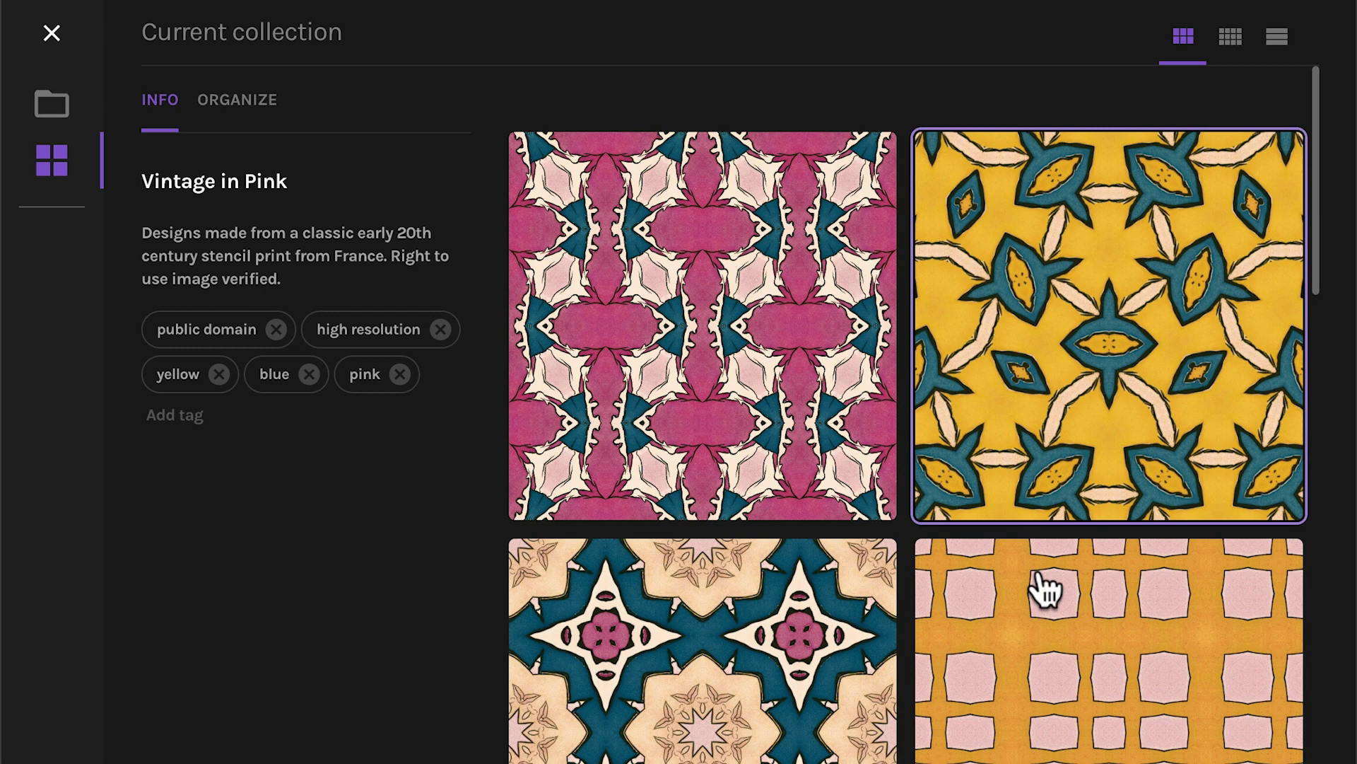
{"action": "left_click", "coordinate": [1232, 41]}
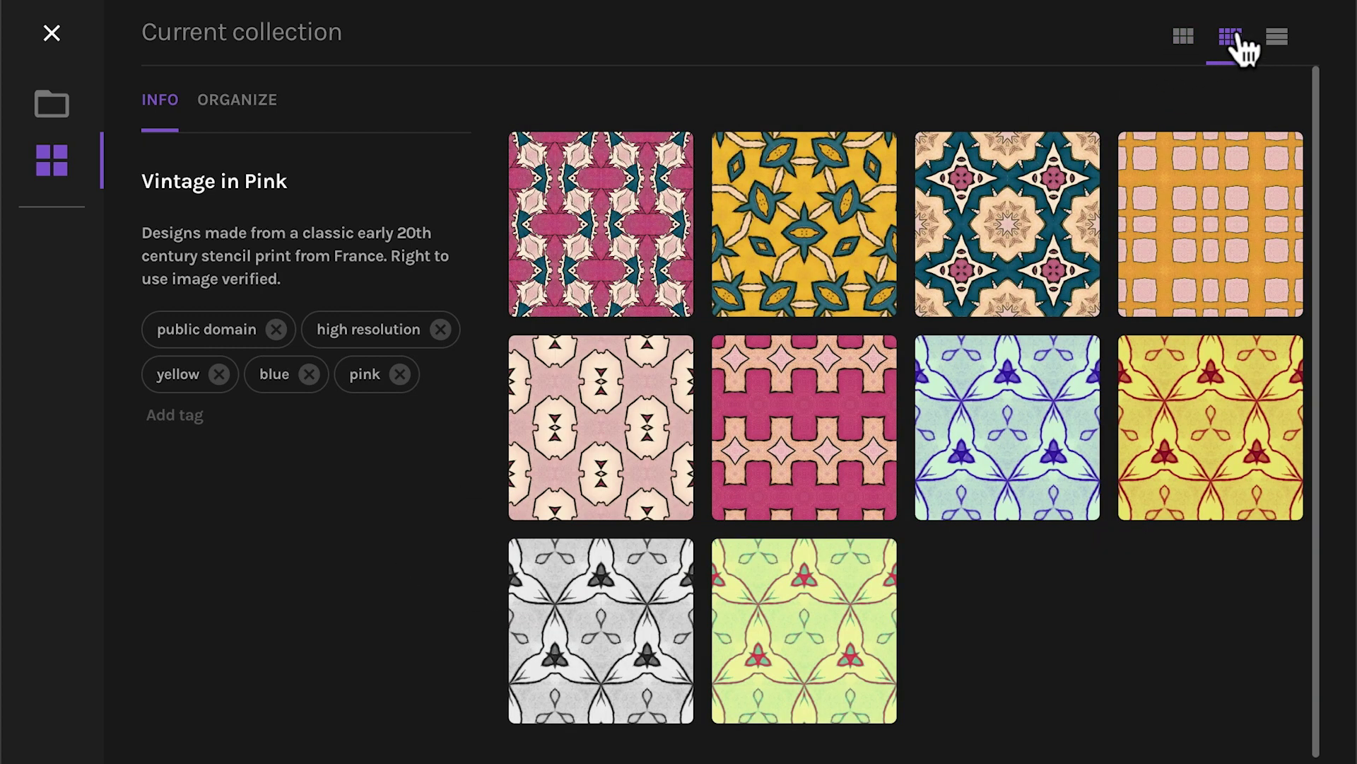
{"action": "left_click", "coordinate": [1278, 43]}
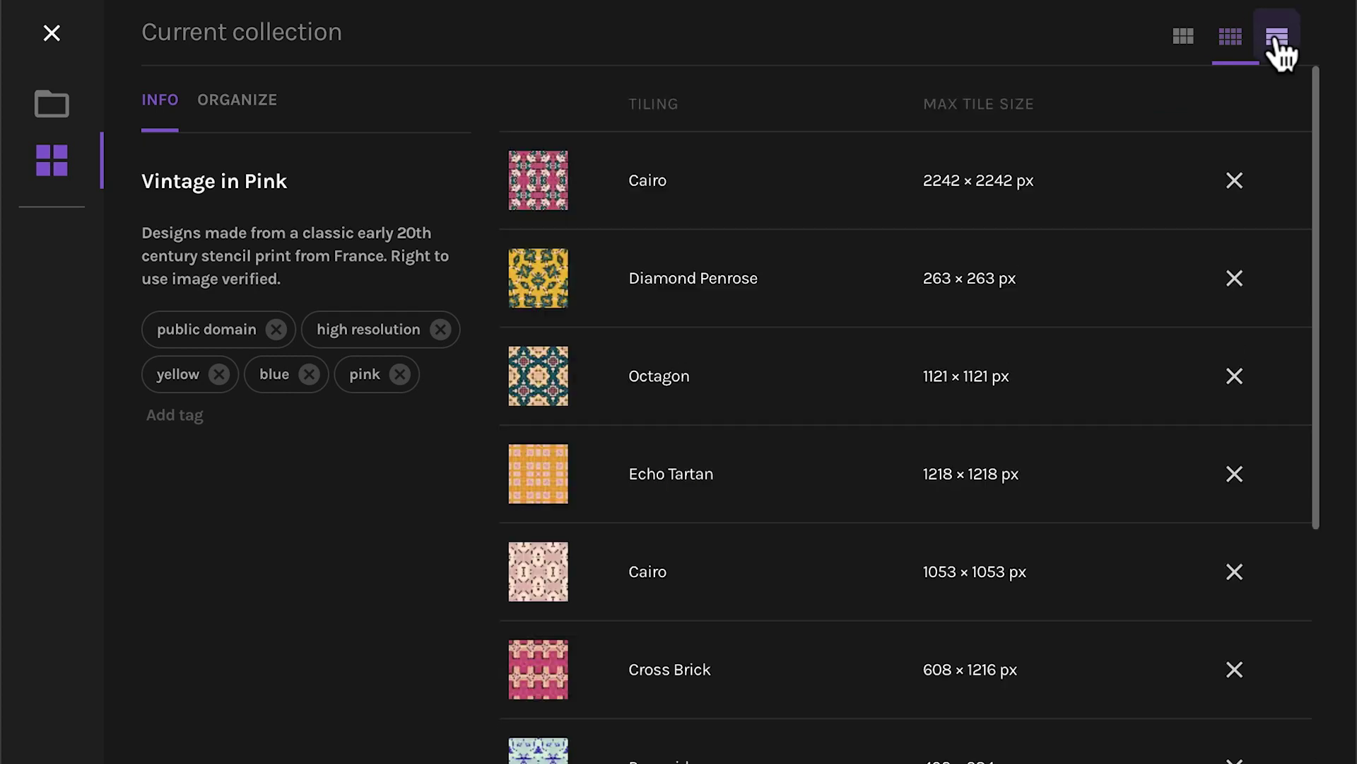
{"action": "left_click", "coordinate": [1183, 40]}
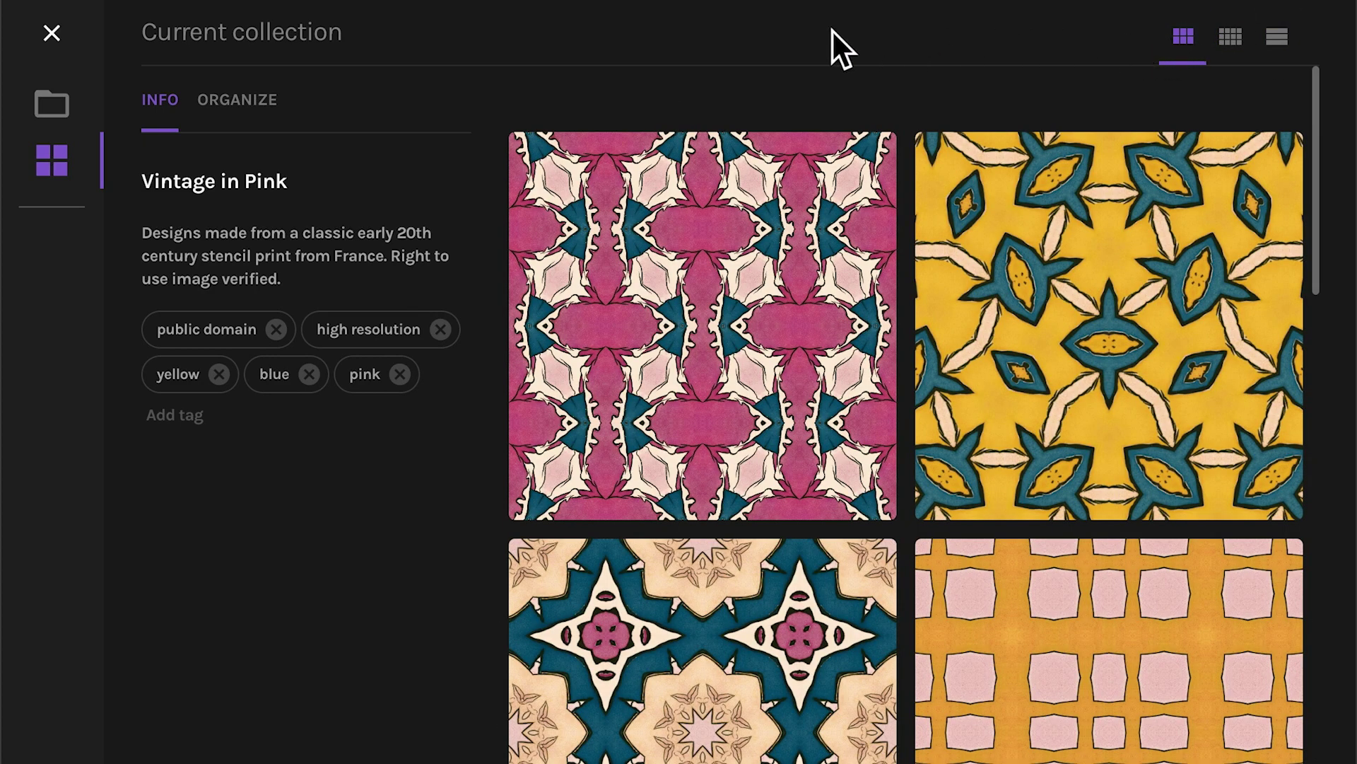
Step: Edit the Vintage in Pink title and description, then leave the Add tag field empty
{"action": "left_click", "coordinate": [296, 183]}
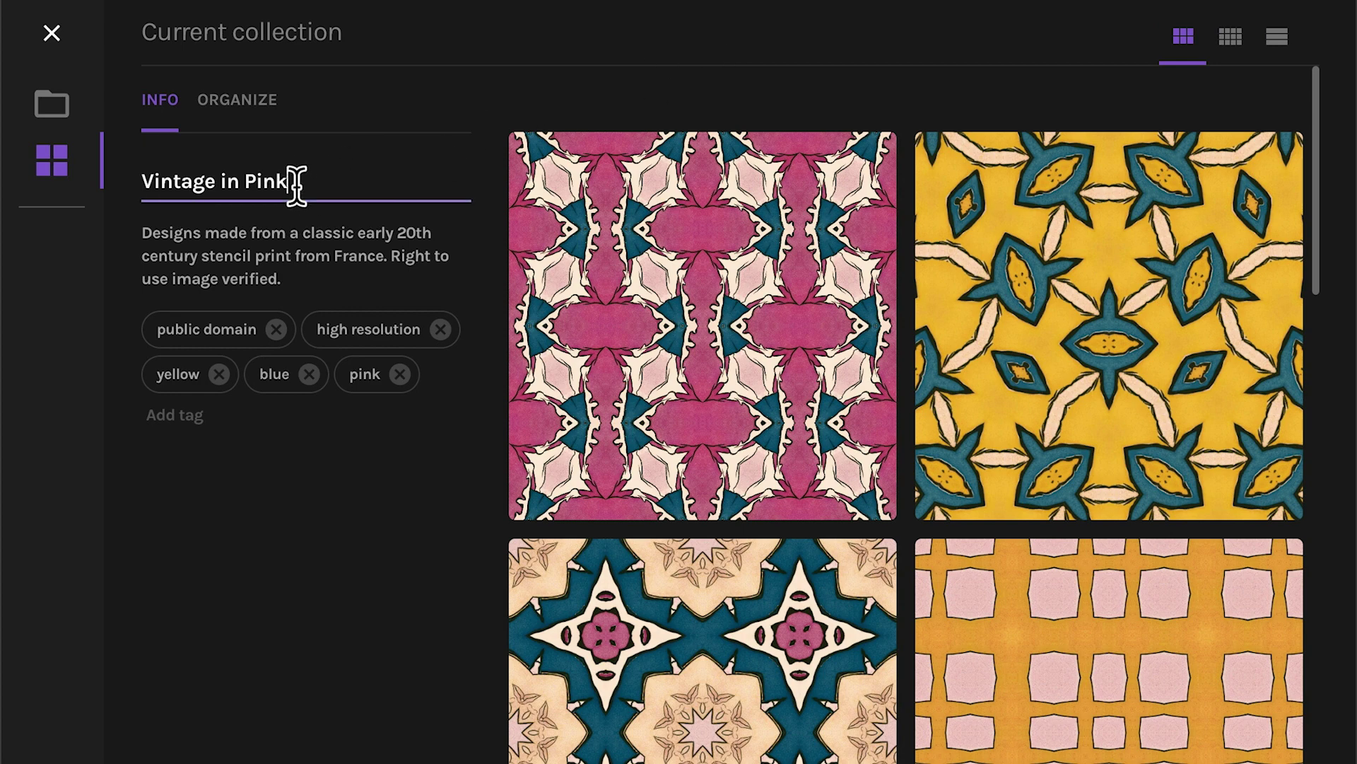
{"action": "left_click", "coordinate": [292, 279]}
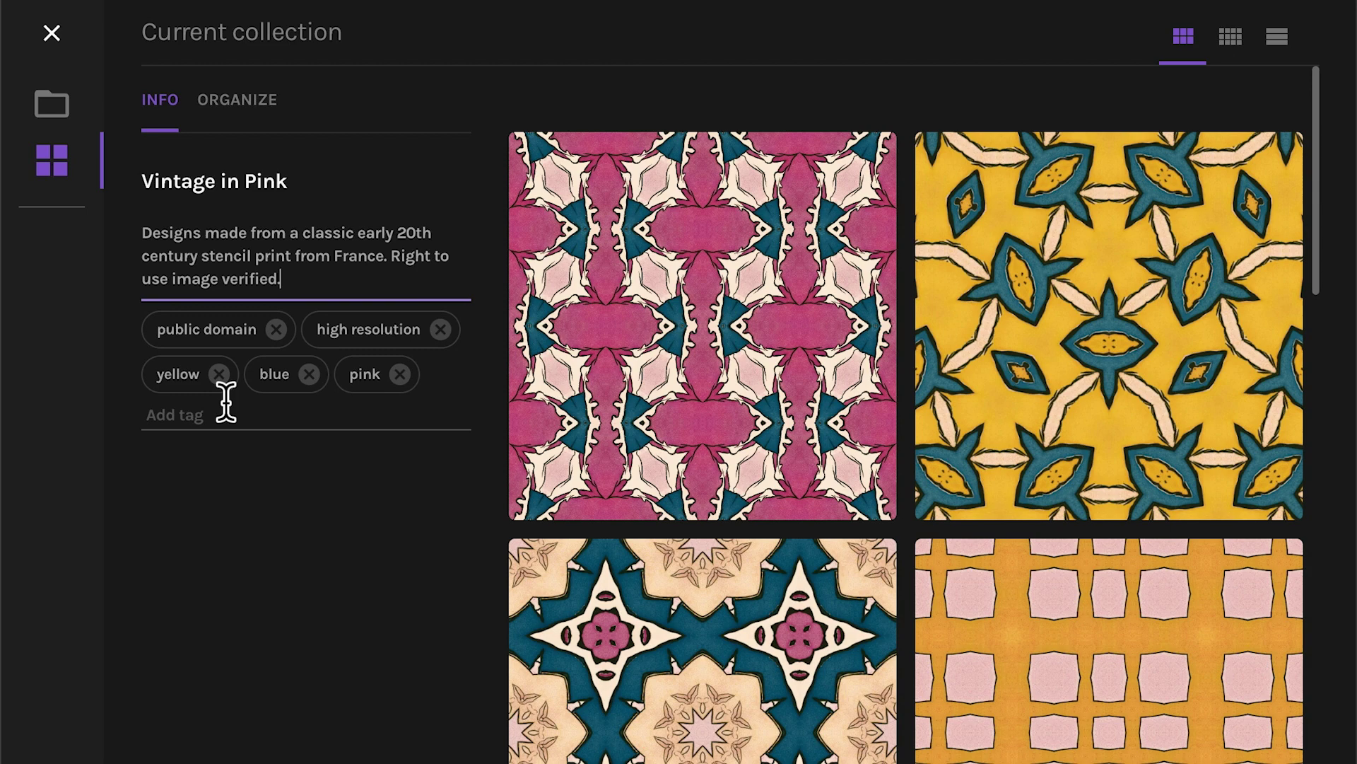
{"action": "left_click", "coordinate": [212, 420]}
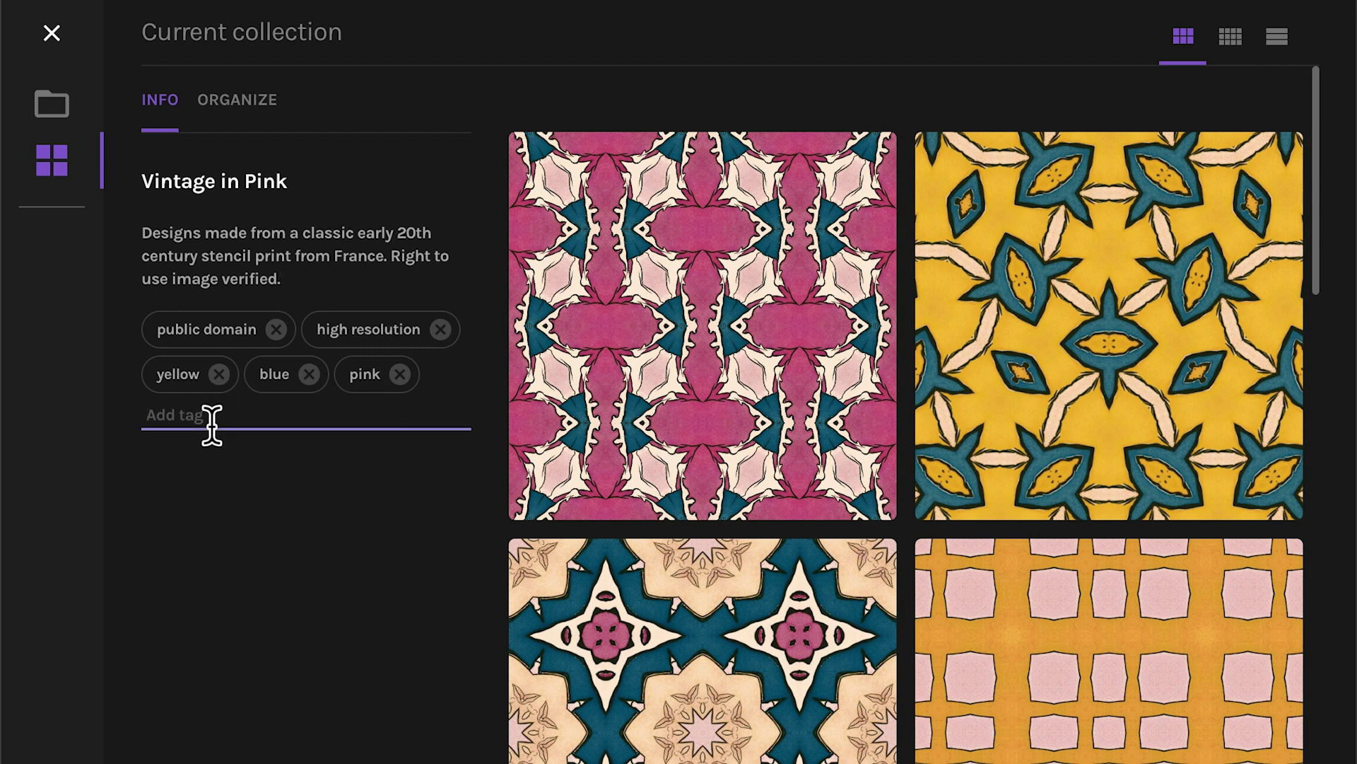
{"action": "left_click", "coordinate": [224, 495]}
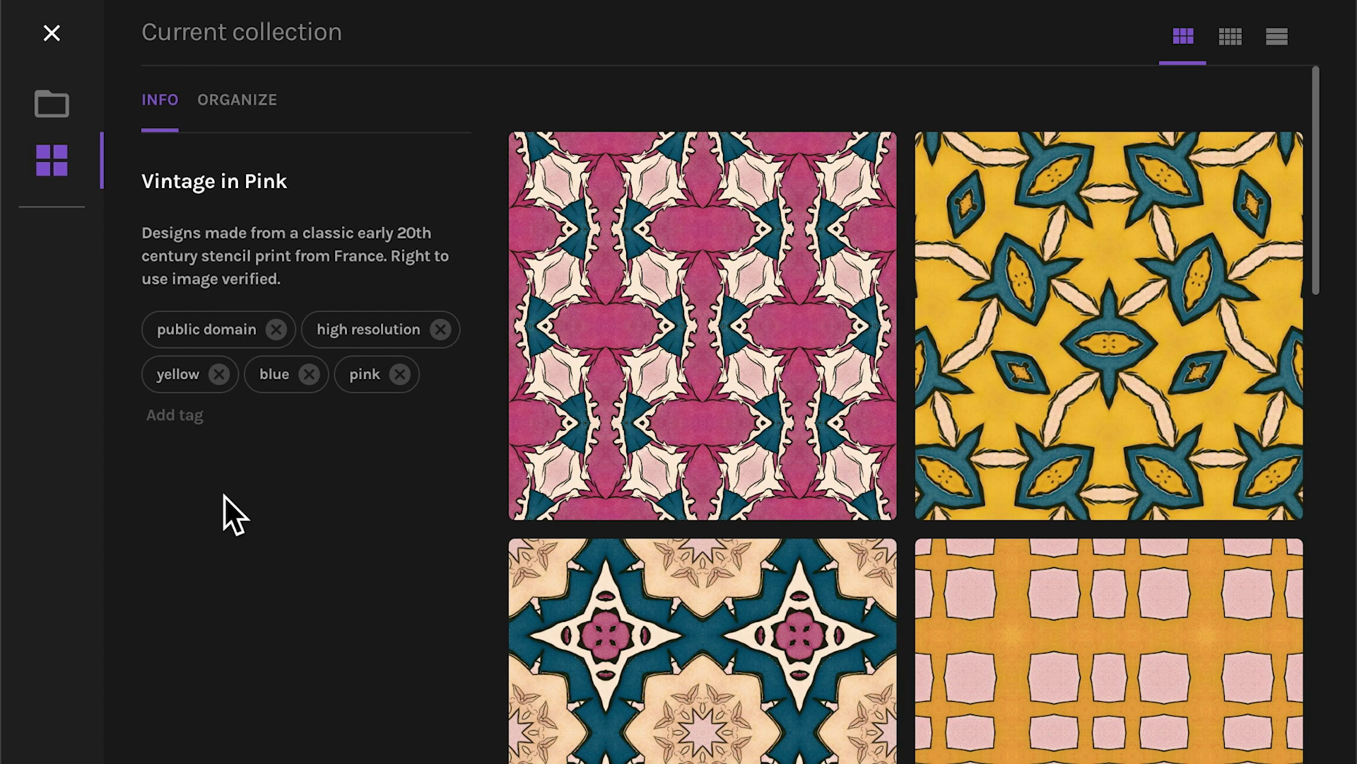
Step: Show snapshots four across and move the pink and pale-pink snapshots into the top row
{"action": "left_click", "coordinate": [1230, 38]}
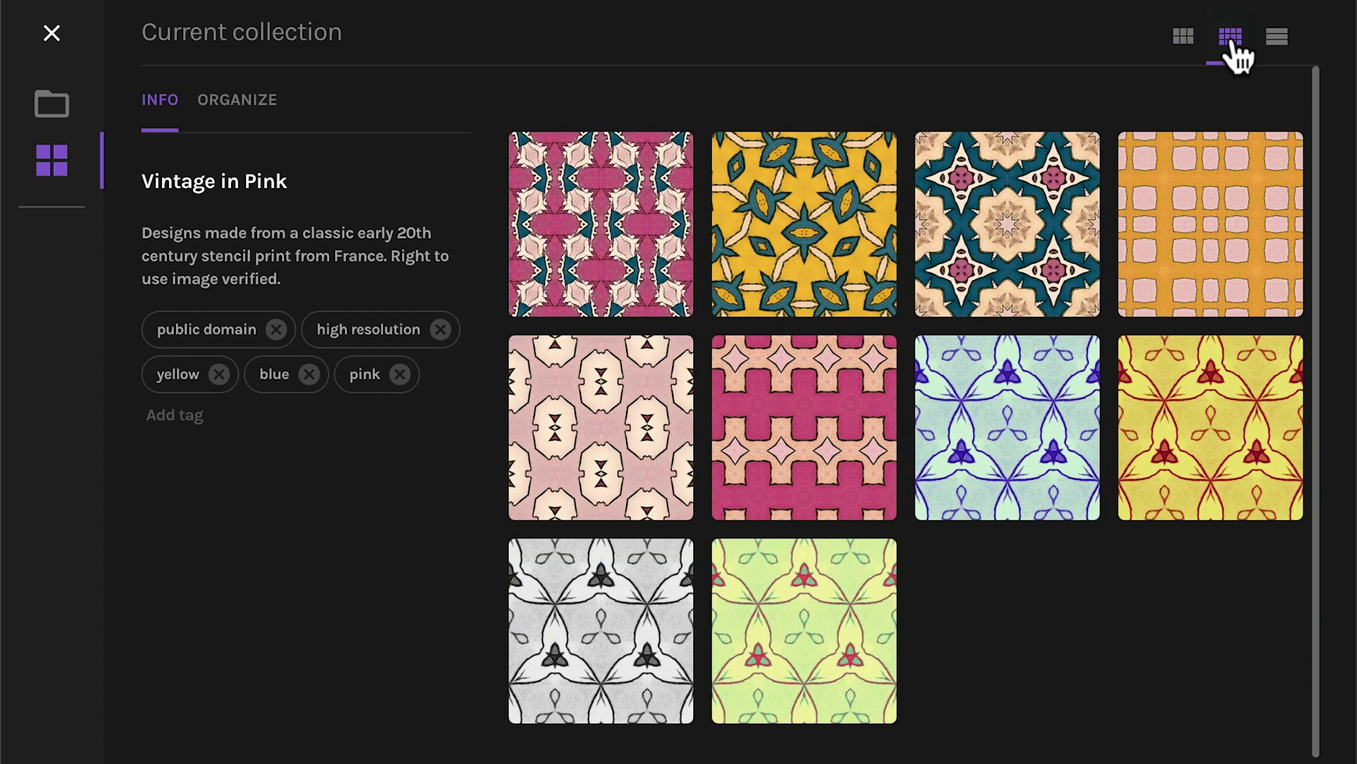
{"action": "left_click_drag", "start_coordinate": [615, 243], "coordinate": [1048, 239]}
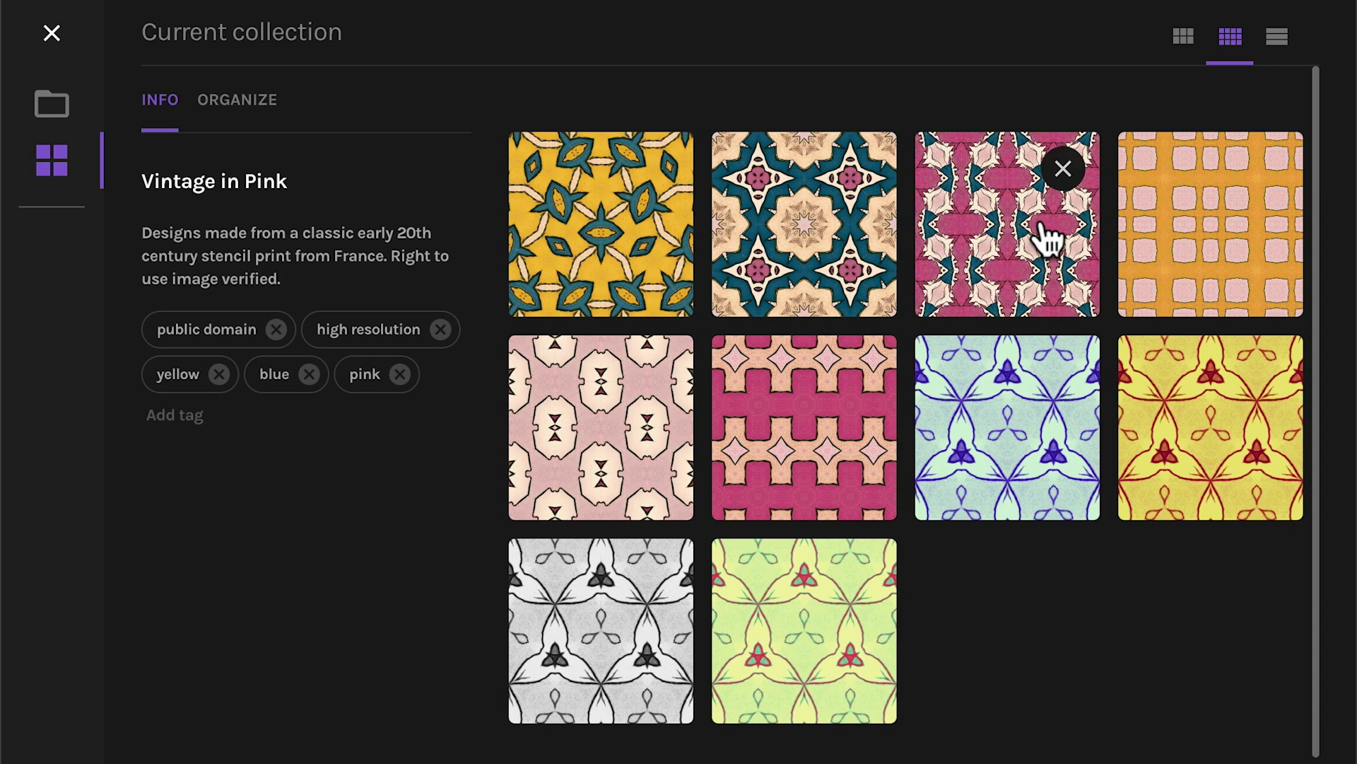
{"action": "left_click_drag", "start_coordinate": [606, 424], "coordinate": [973, 213]}
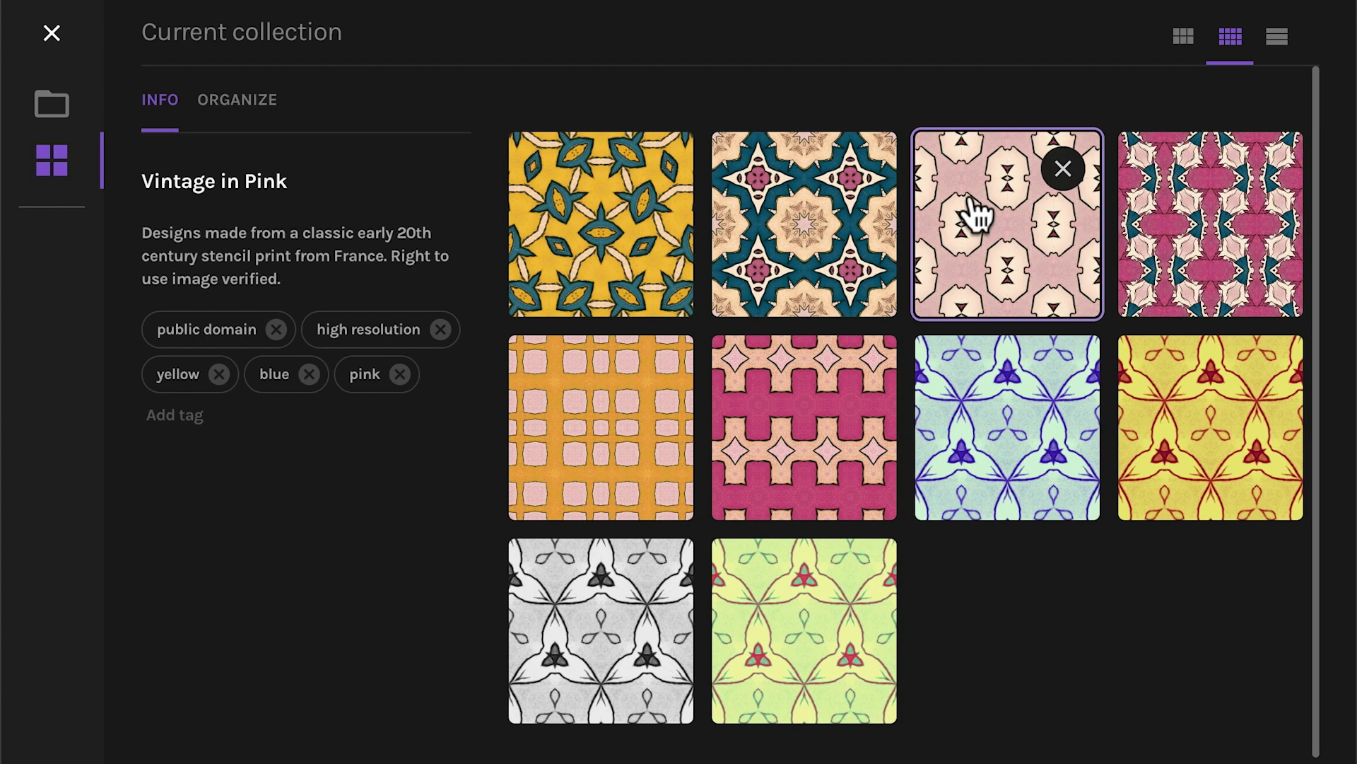
Step: Move the teal snapshot into the Bee collection, and start a new collection titled Vintage Duotone
{"action": "left_click", "coordinate": [228, 119]}
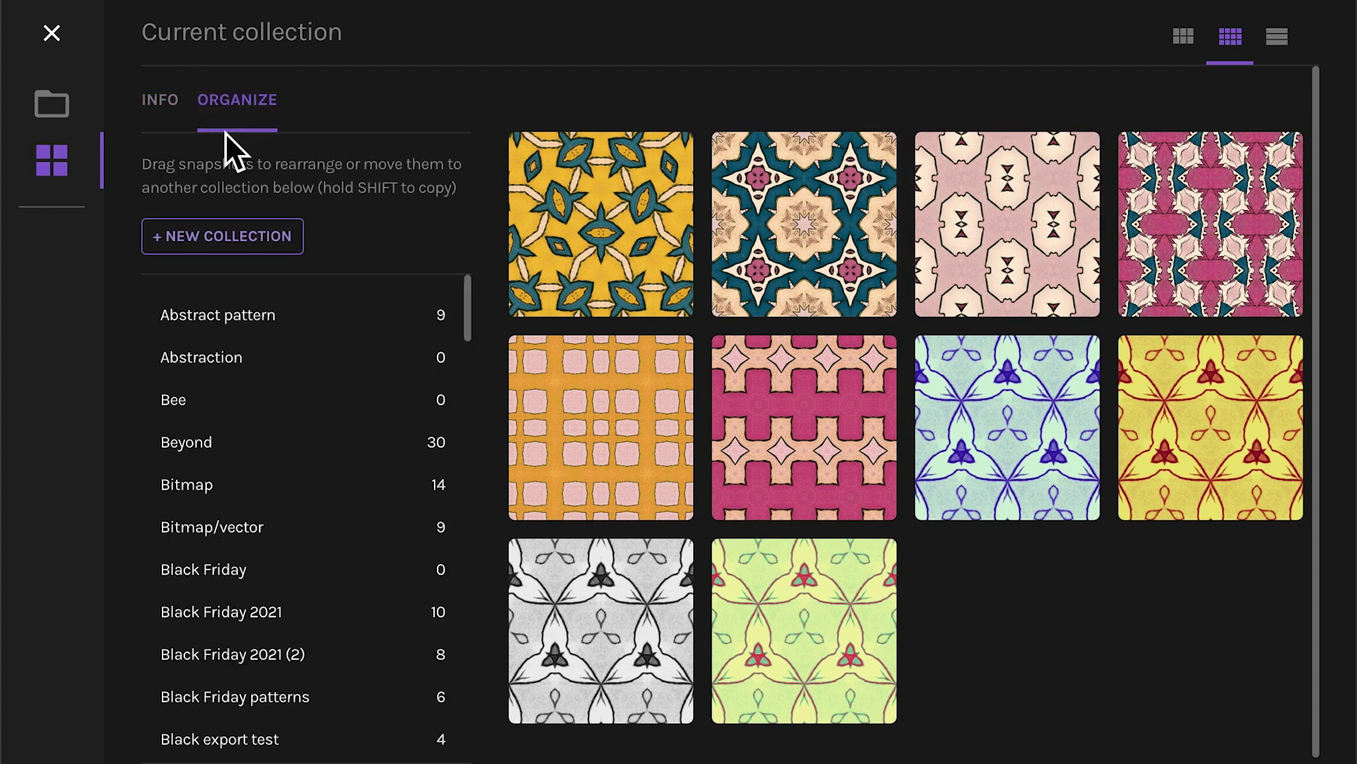
{"action": "mouse_move", "coordinate": [805, 224]}
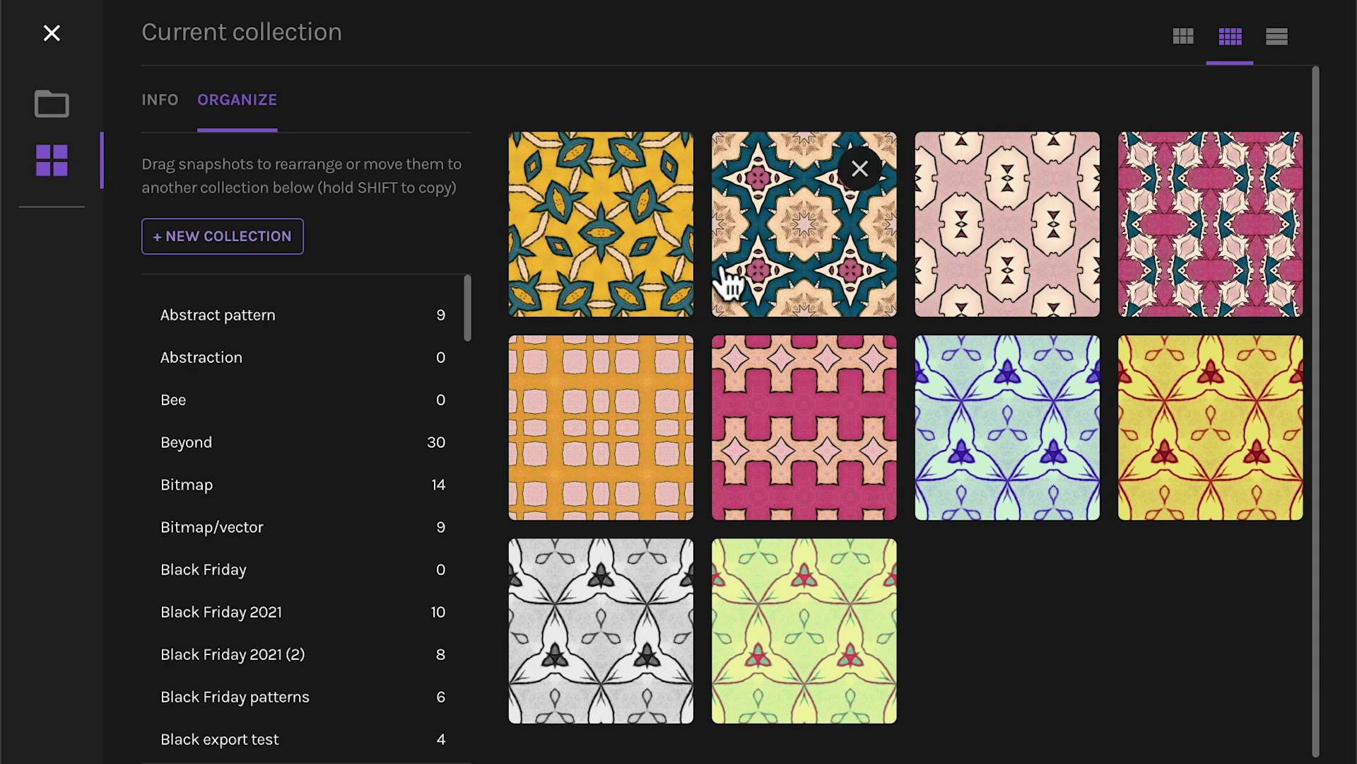
{"action": "left_click", "coordinate": [722, 268]}
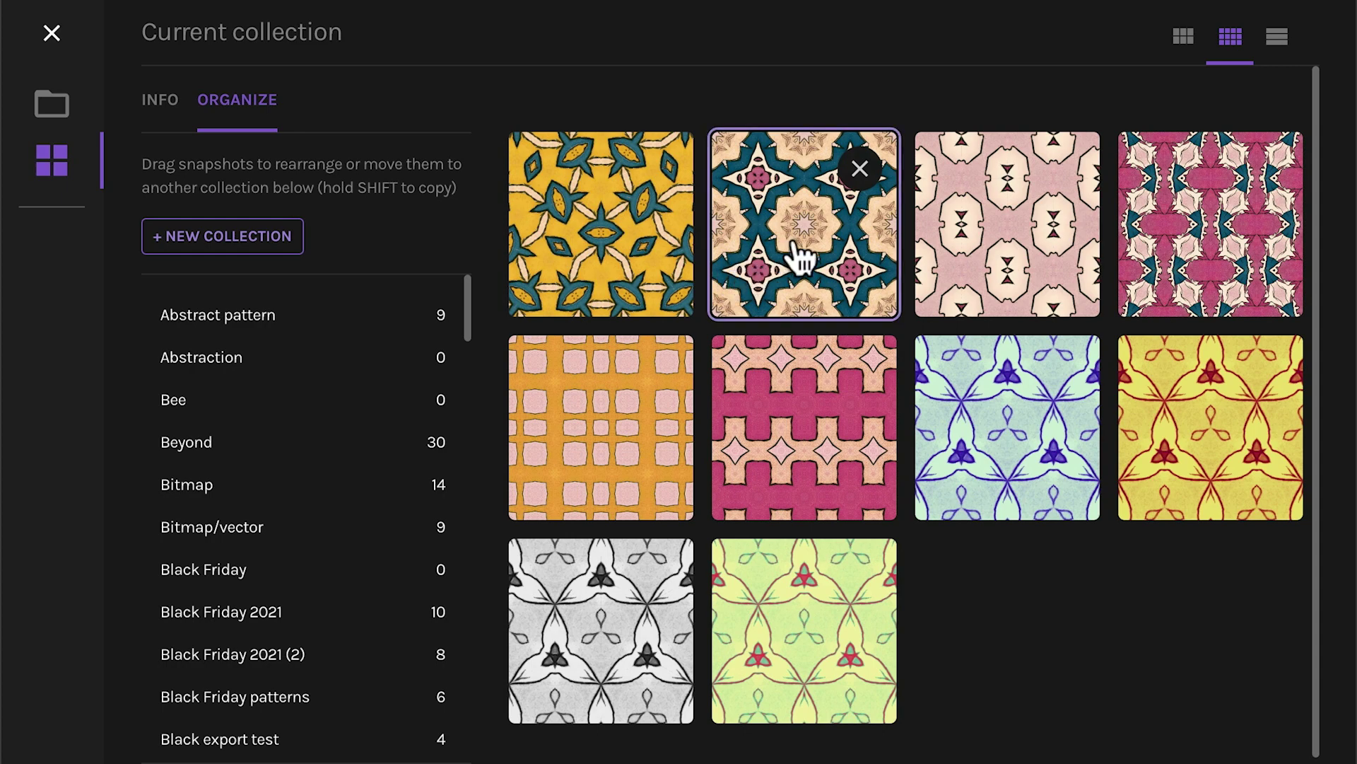
{"action": "left_click_drag", "start_coordinate": [800, 255], "coordinate": [242, 342]}
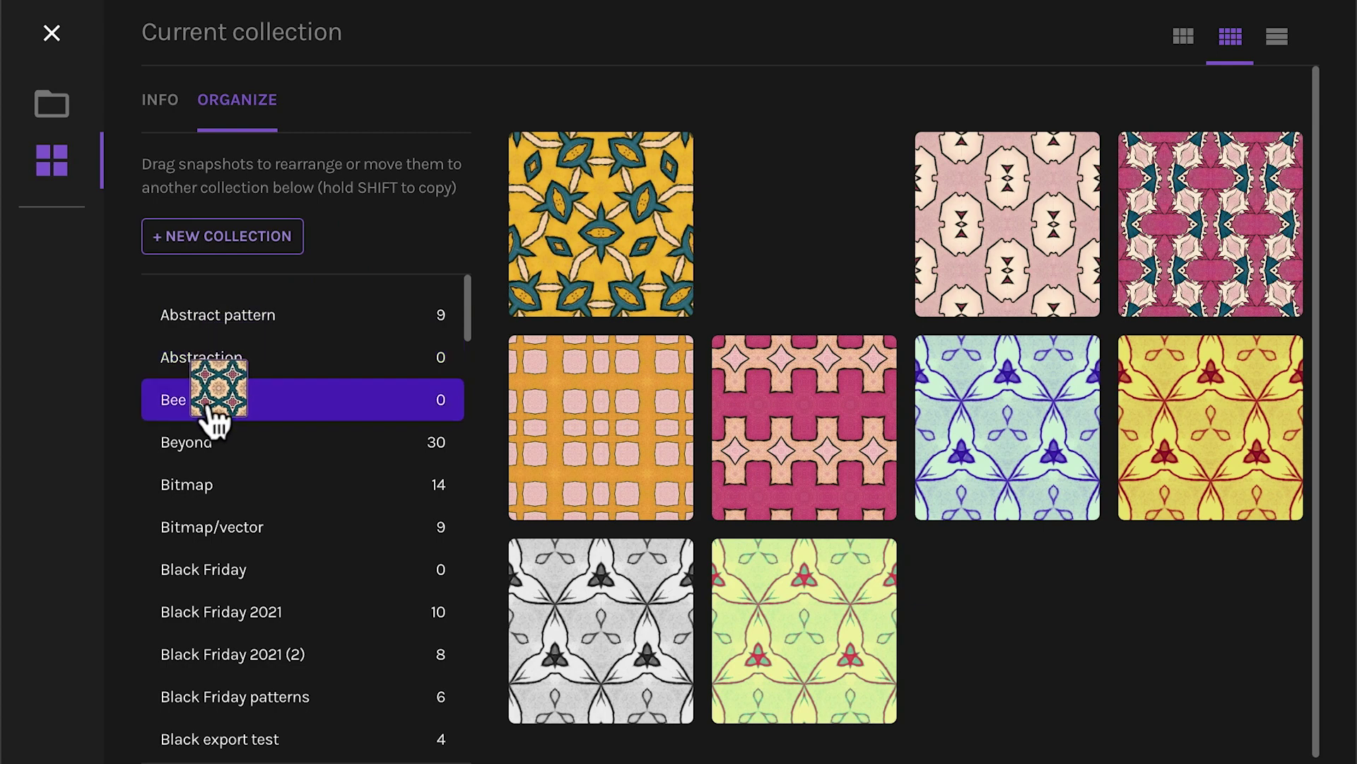
{"action": "left_click_drag", "start_coordinate": [241, 343], "coordinate": [239, 404]}
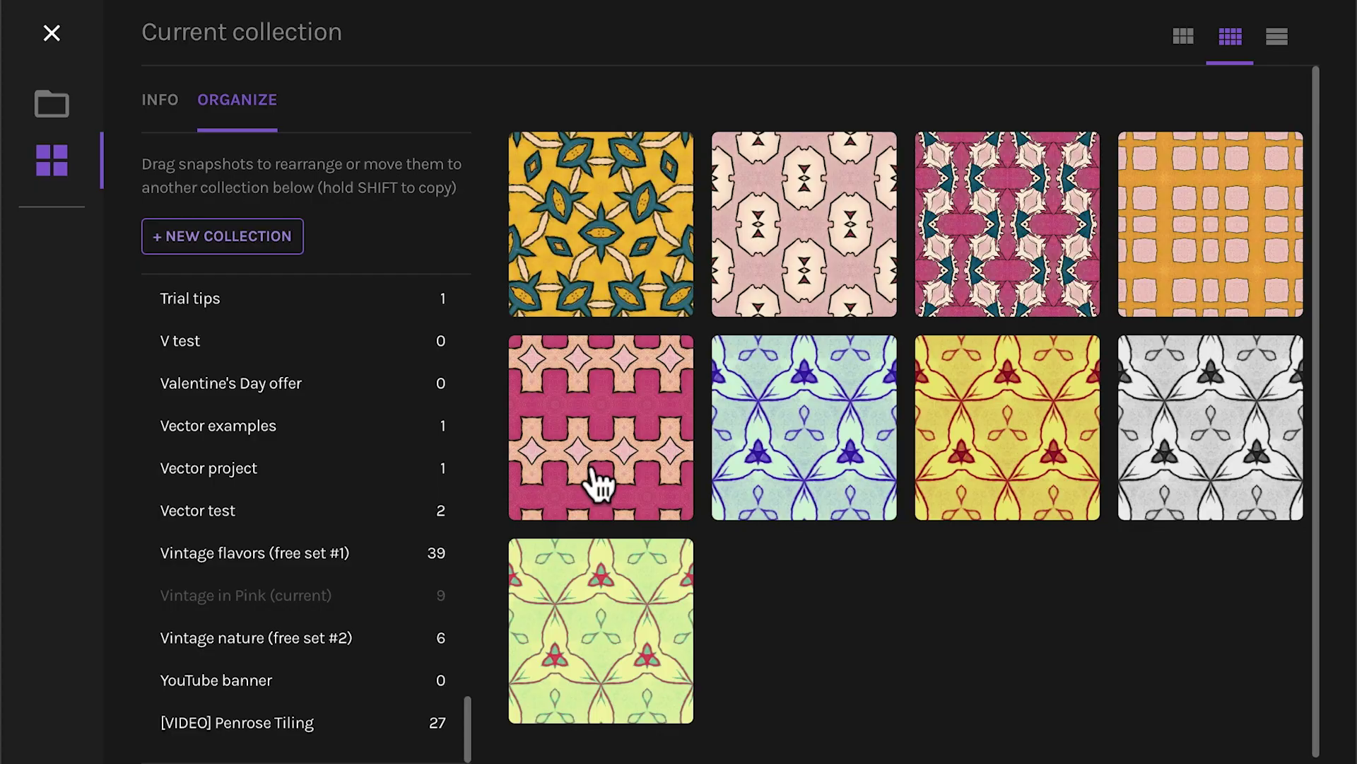
{"action": "left_click", "coordinate": [241, 239]}
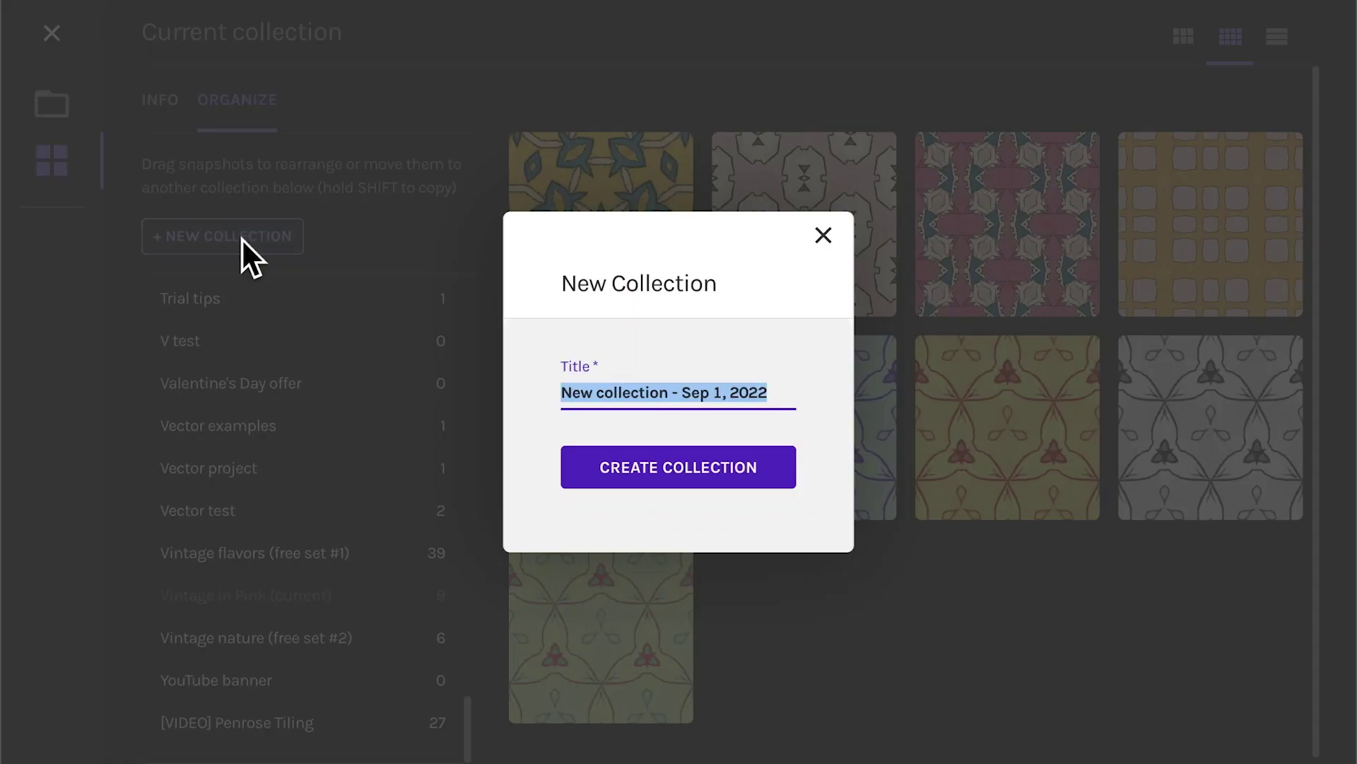
{"action": "type", "text": "Vintage"}
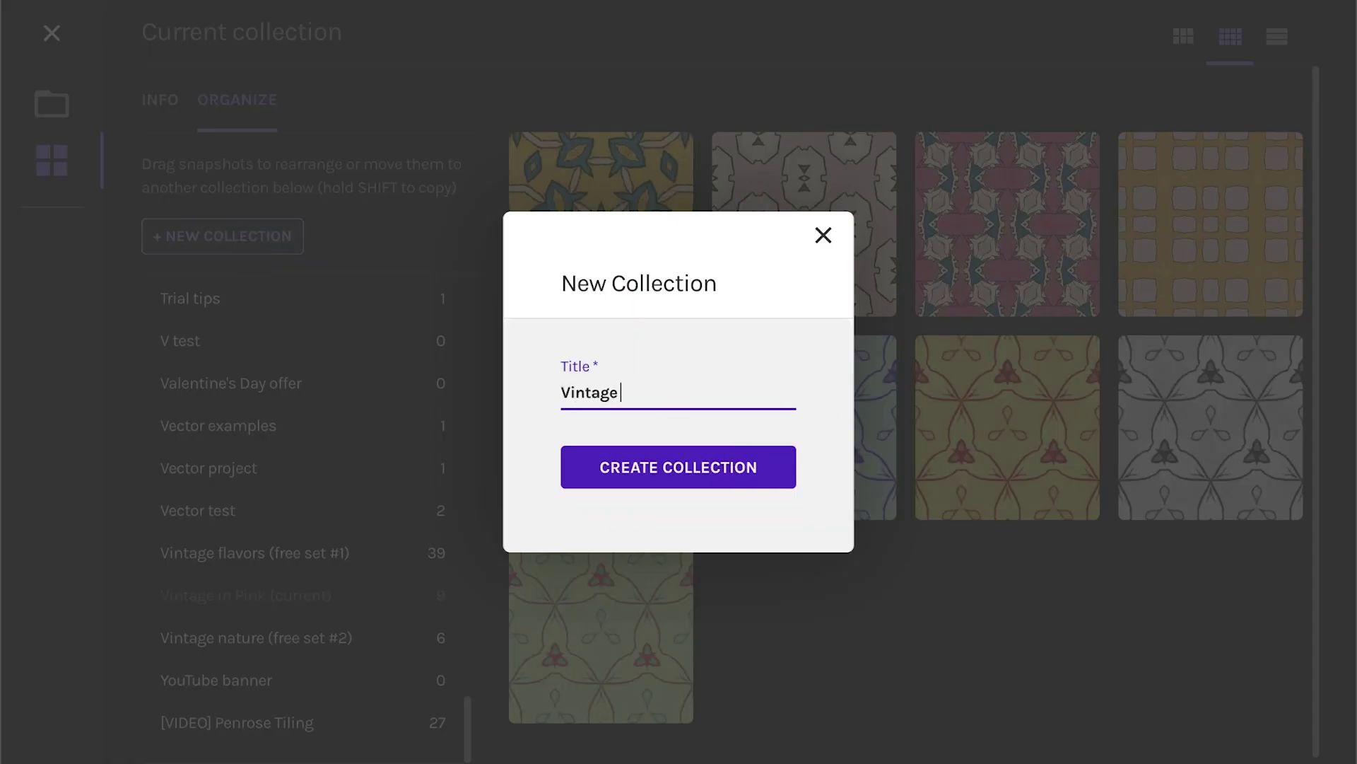
{"action": "type", "text": "Duote"}
{"action": "key", "text": "BackSpace"}
{"action": "type", "text": "one"}
Step: Create Vintage Duotone and move the blue, yellow and grey tri-leaf snapshots into it
{"action": "left_click", "coordinate": [652, 467]}
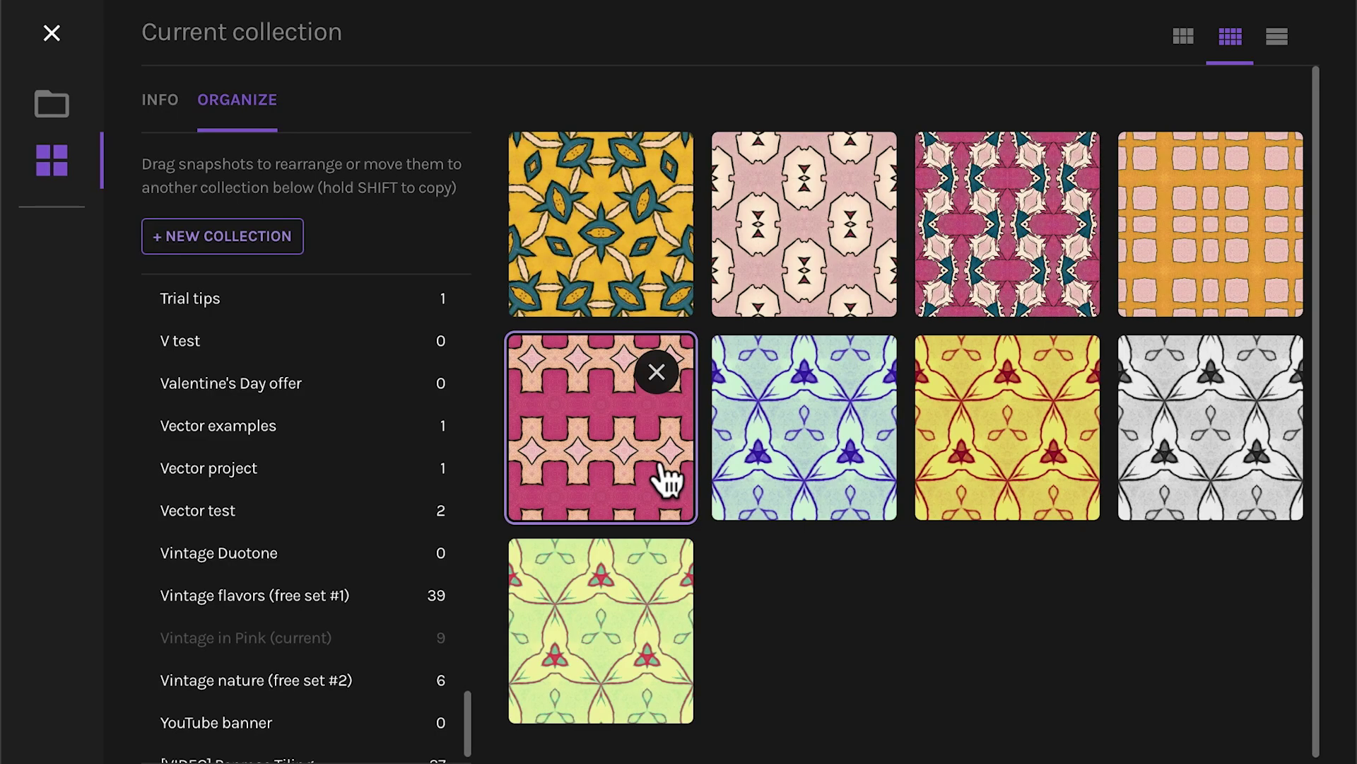
{"action": "scroll", "coordinate": [329, 516], "scroll_direction": "down", "scroll_amount": 1}
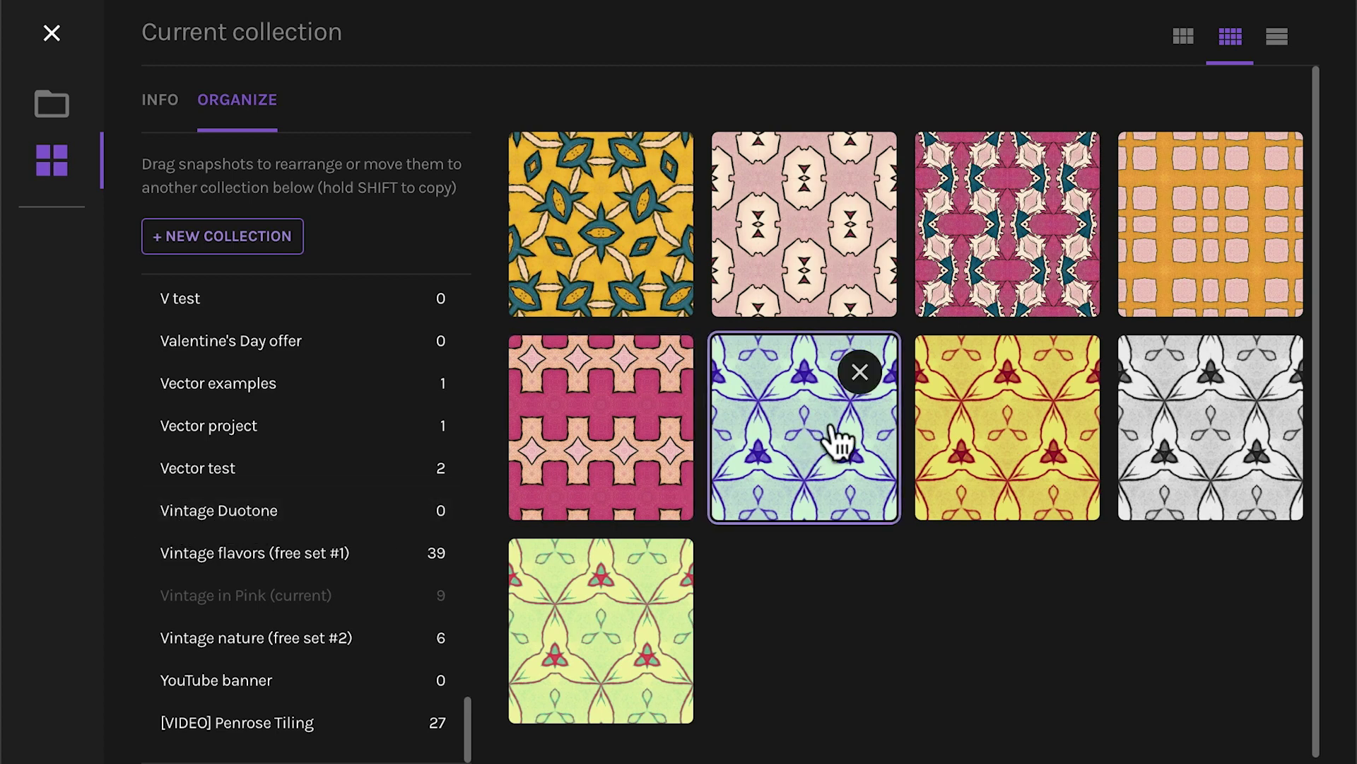
{"action": "left_click_drag", "start_coordinate": [838, 434], "coordinate": [274, 543]}
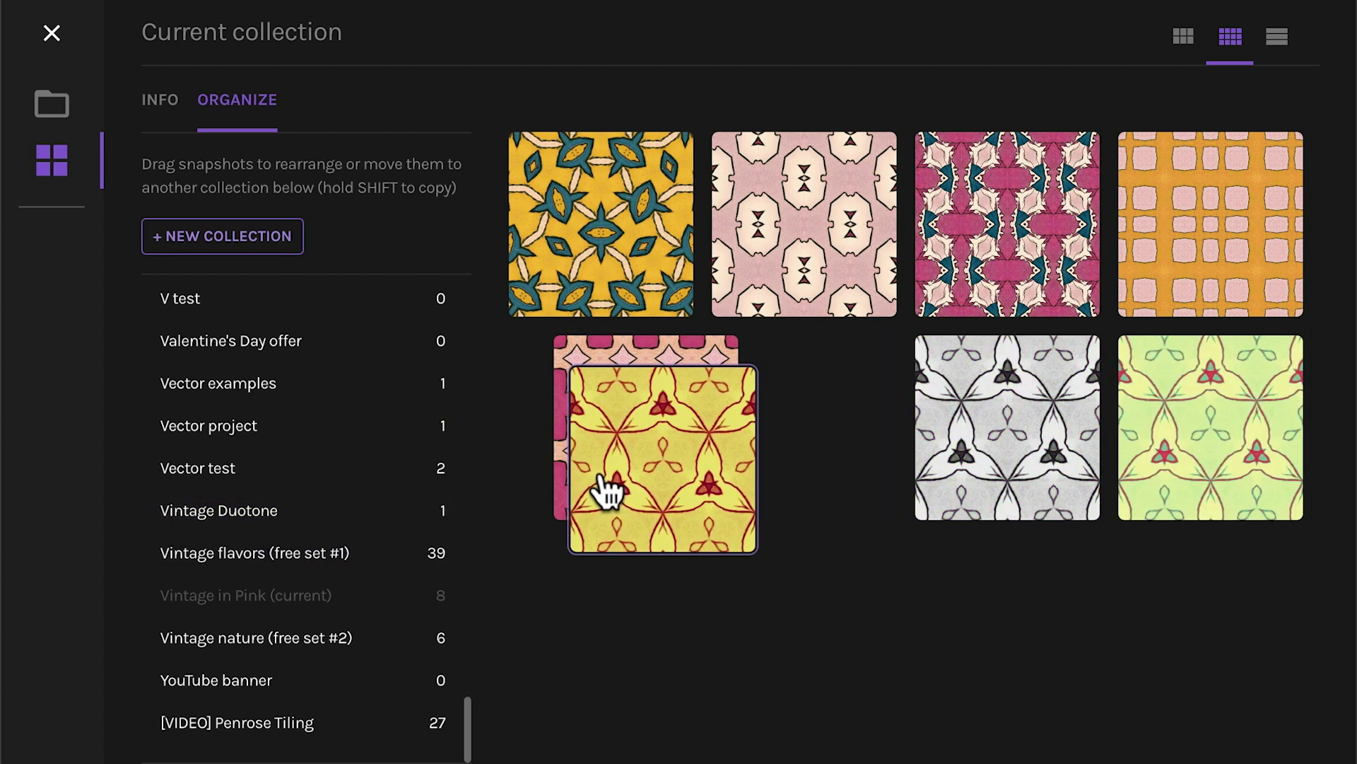
{"action": "mouse_move", "coordinate": [733, 468]}
{"action": "left_mouse_down"}
{"action": "mouse_move", "coordinate": [280, 530]}
{"action": "mouse_move", "coordinate": [267, 509]}
{"action": "left_mouse_up"}
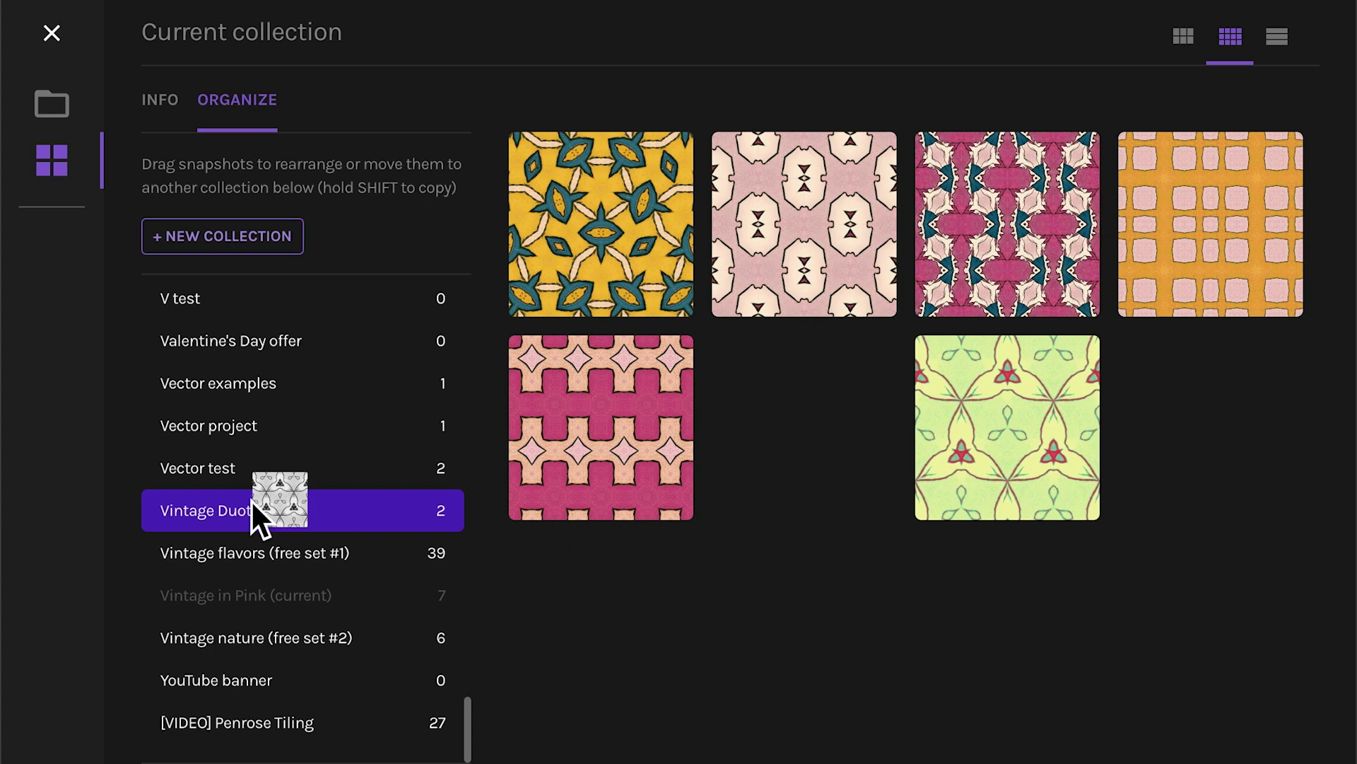
{"action": "mouse_move", "coordinate": [782, 478]}
{"action": "left_mouse_down"}
{"action": "mouse_move", "coordinate": [397, 554]}
{"action": "mouse_move", "coordinate": [199, 523]}
{"action": "left_mouse_up"}
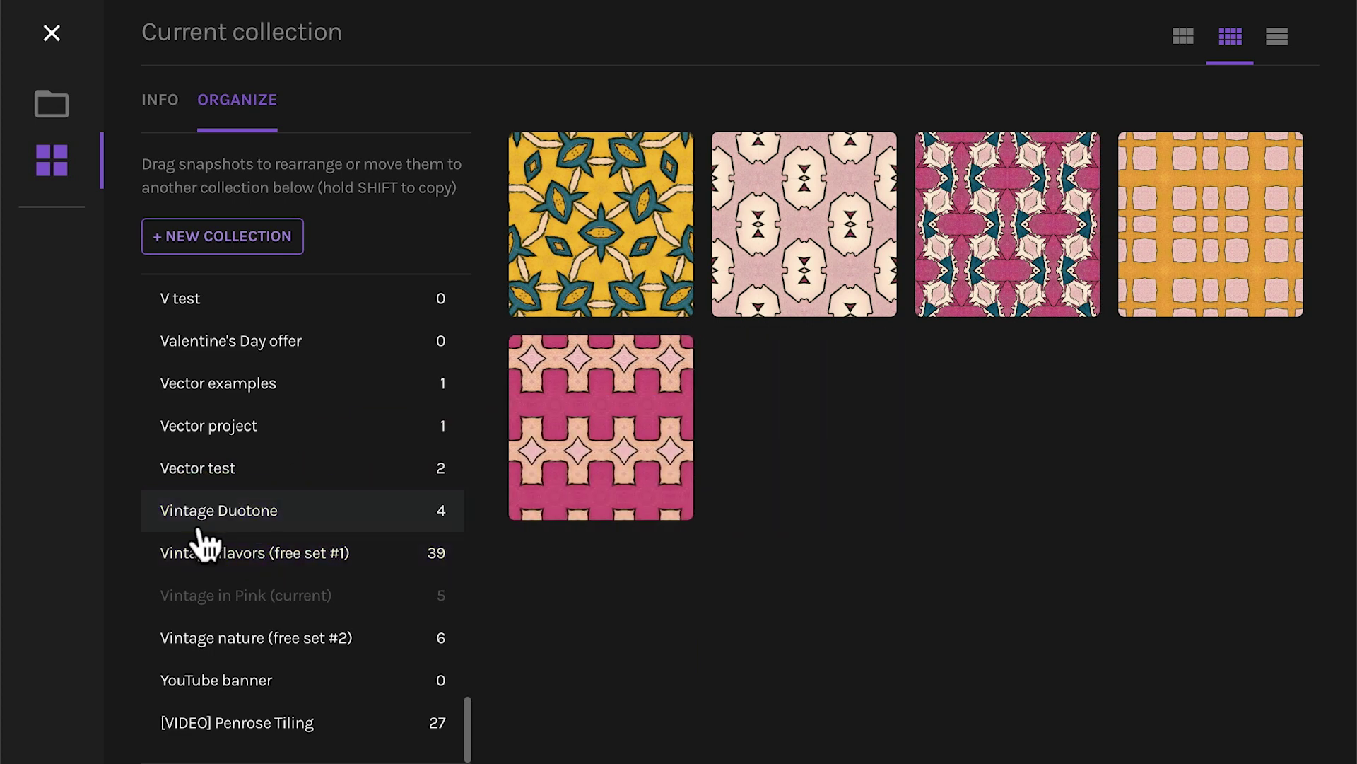
Step: Copy the blue snapshot from Vintage Duotone into Vintage in Pink, confirming it now holds six
{"action": "left_click", "coordinate": [240, 523]}
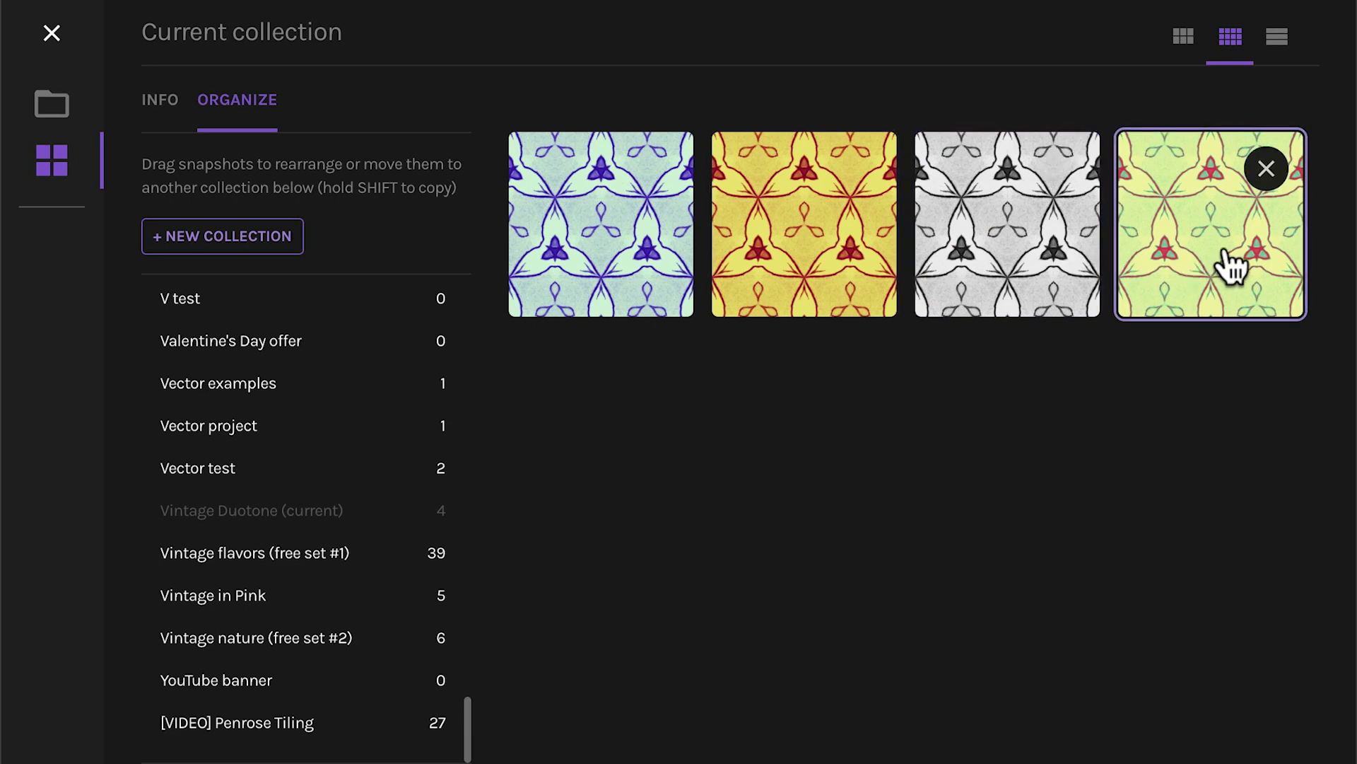
{"action": "left_click", "coordinate": [218, 600]}
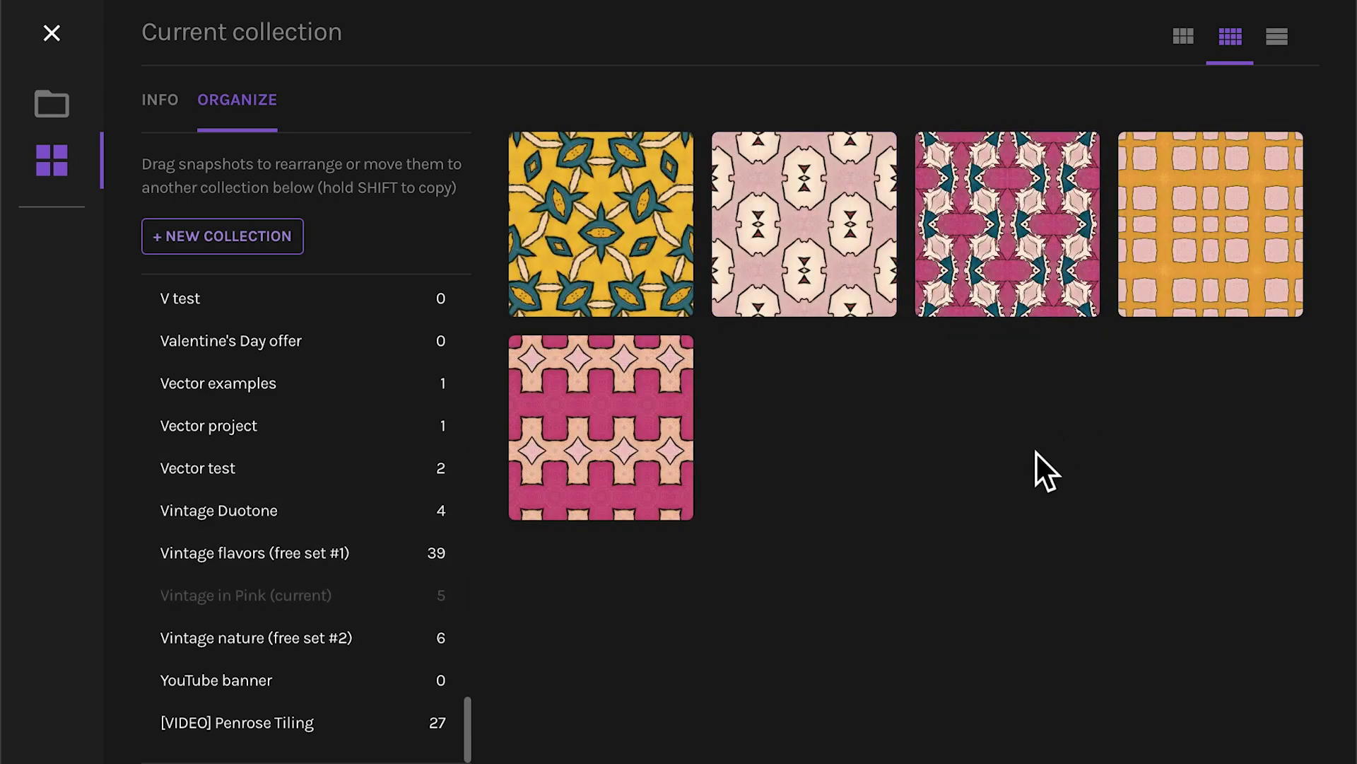
{"action": "left_click", "coordinate": [277, 512]}
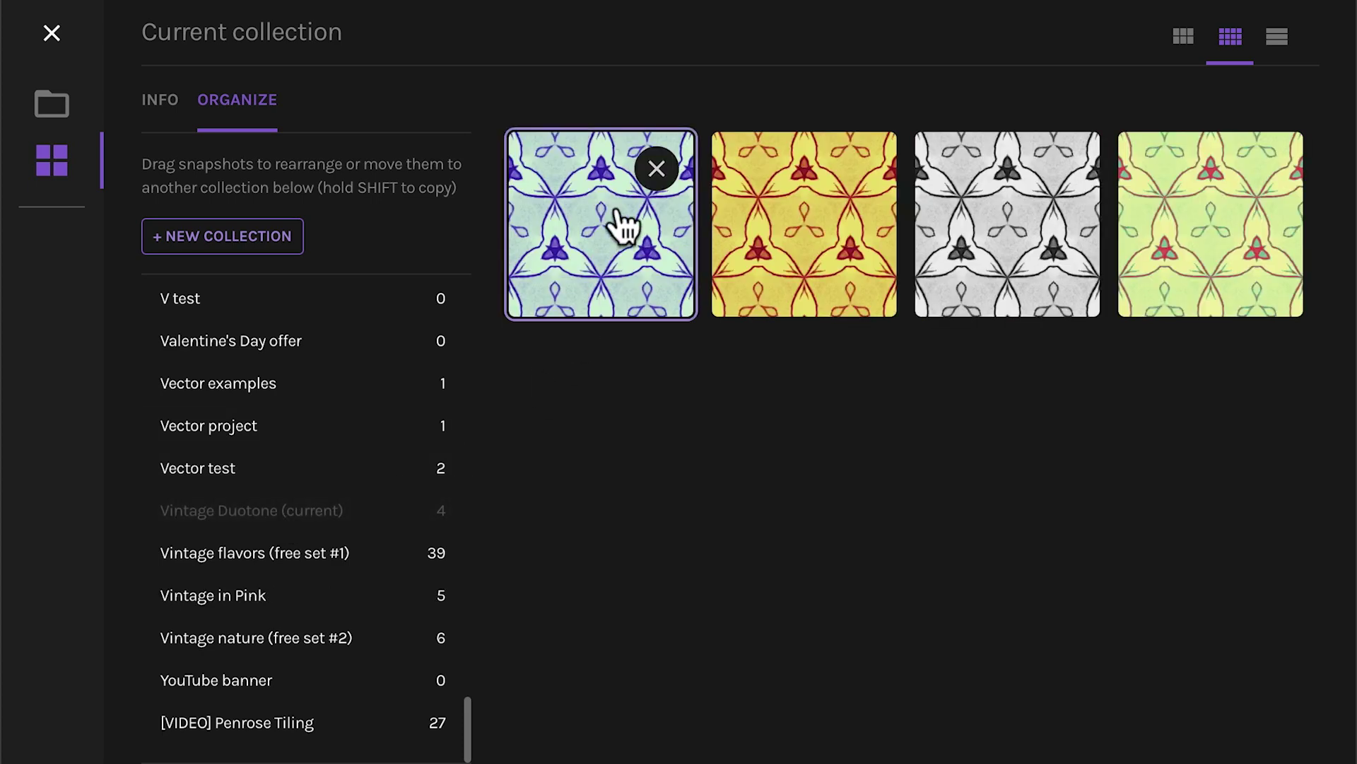
{"action": "left_click_drag", "start_coordinate": [624, 224], "coordinate": [248, 592]}
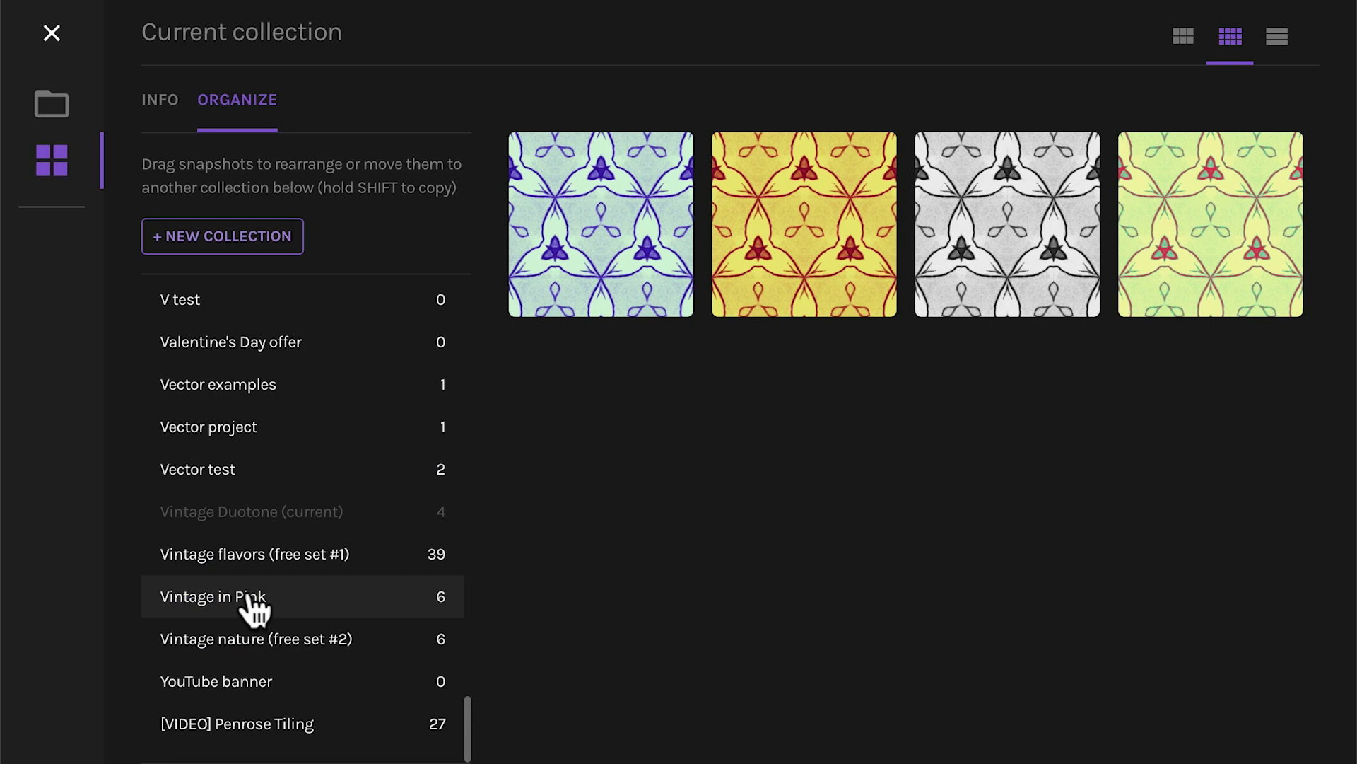
{"action": "left_click", "coordinate": [255, 607]}
{"action": "mouse_move", "coordinate": [804, 427]}
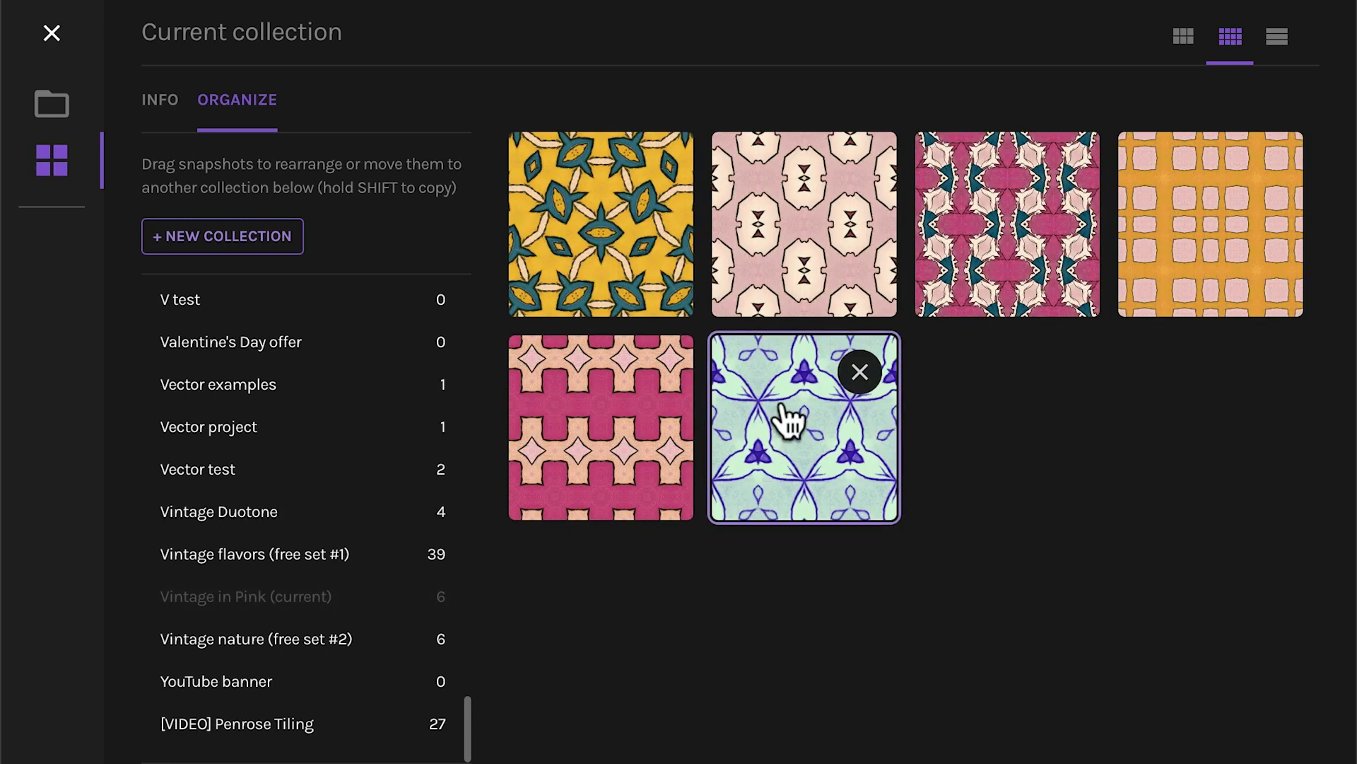